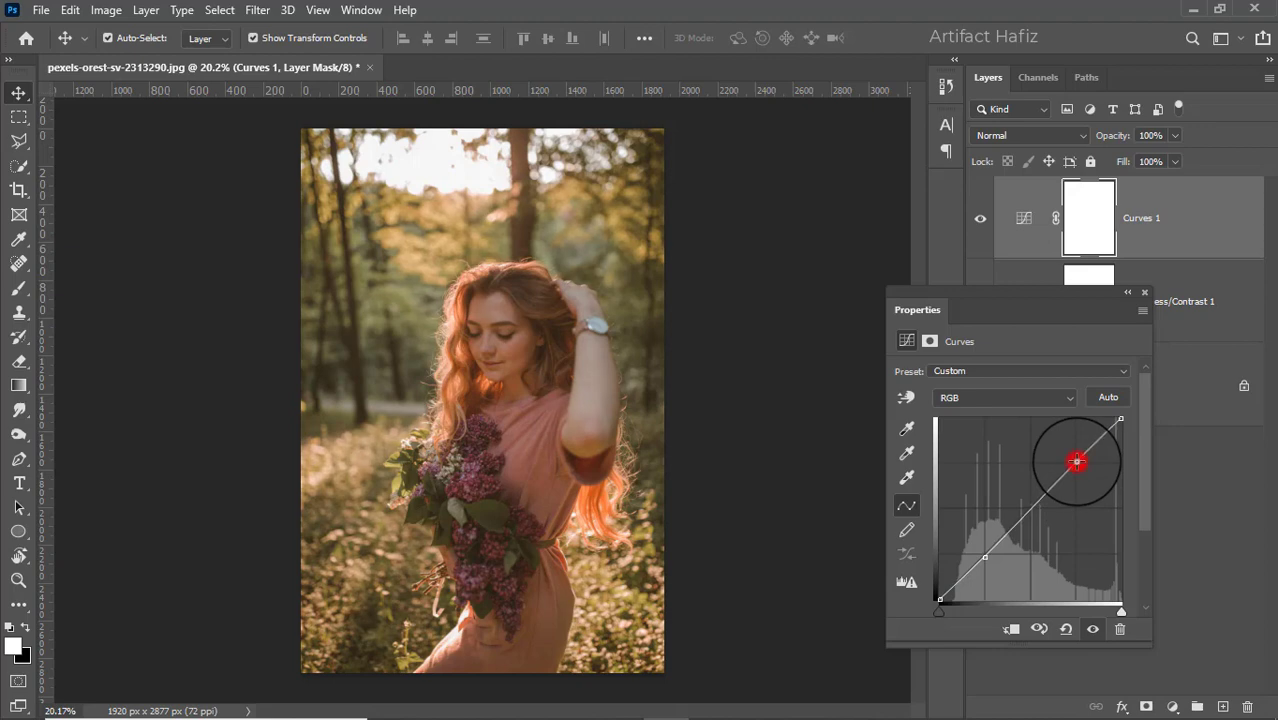
Step: Raise the upper point of the Curves 1 adjustment to brighten the highlights, and compare the photo with and without it
{"action": "mouse_move", "coordinate": [1076, 462]}
{"action": "left_mouse_down"}
{"action": "mouse_move", "coordinate": [1071, 441]}
{"action": "mouse_move", "coordinate": [1074, 455]}
{"action": "left_mouse_up"}
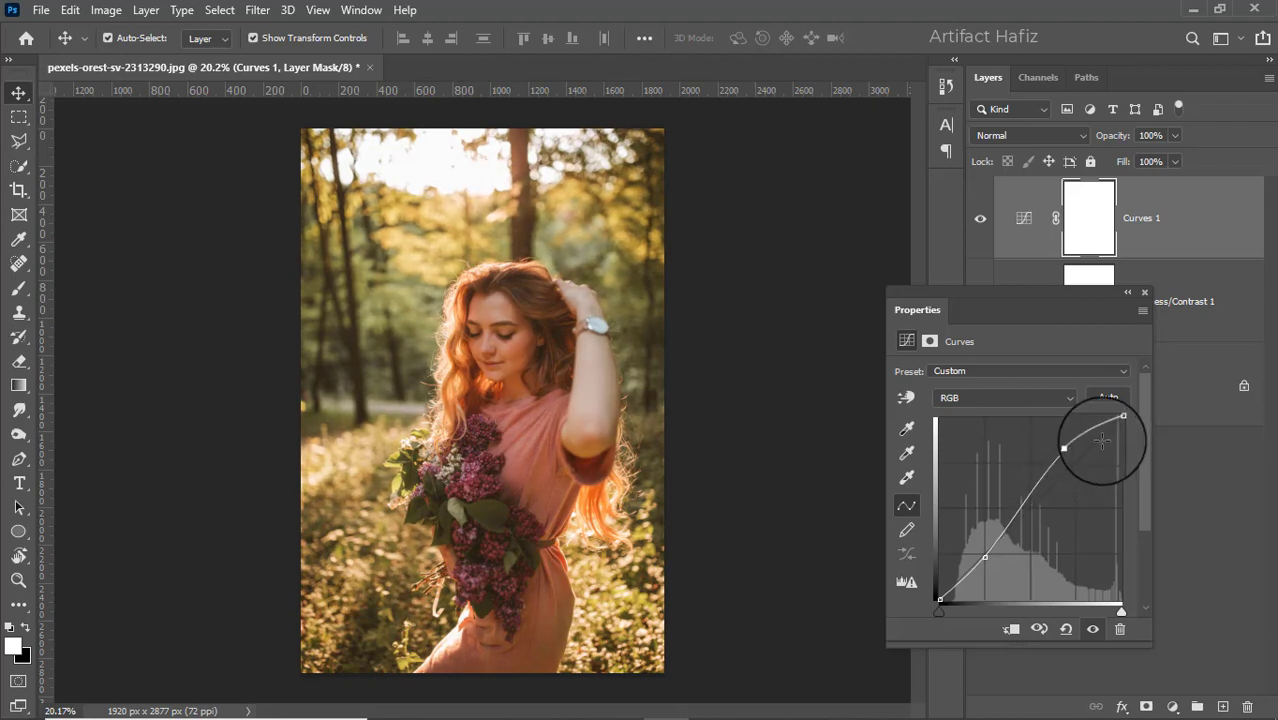
{"action": "left_click", "coordinate": [1144, 292]}
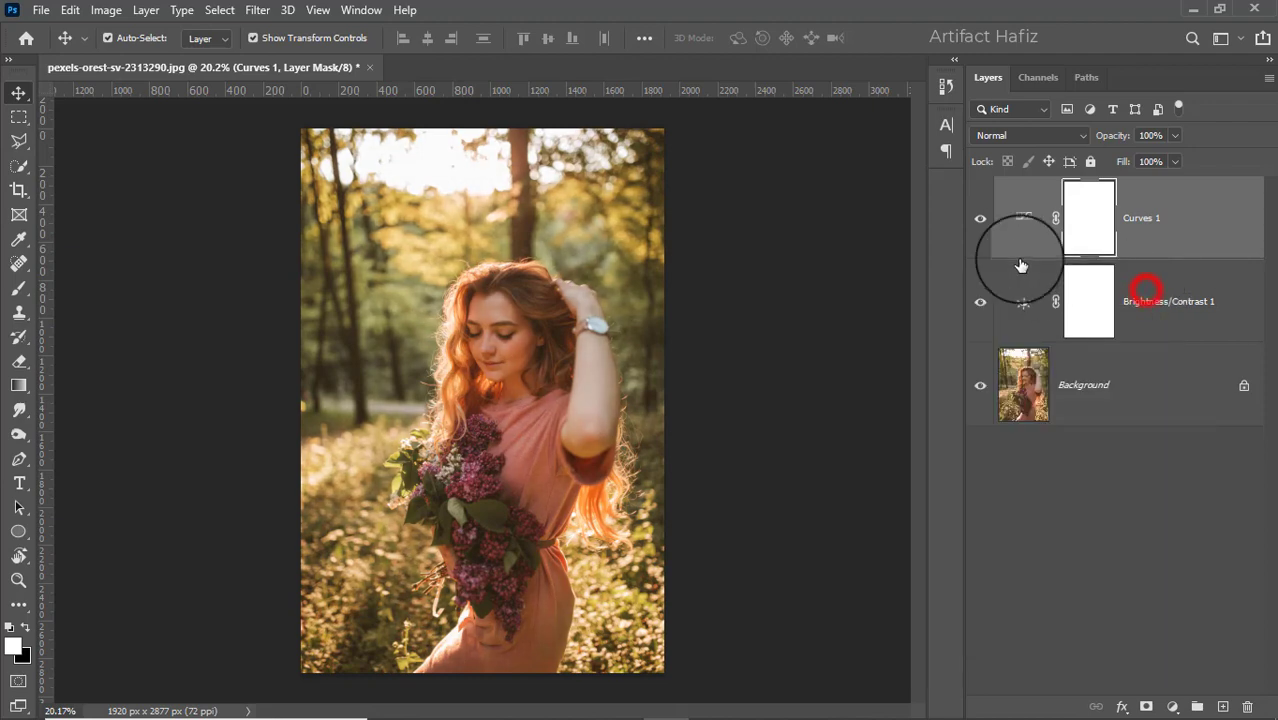
{"action": "left_click", "coordinate": [980, 219]}
{"action": "left_click", "coordinate": [980, 219]}
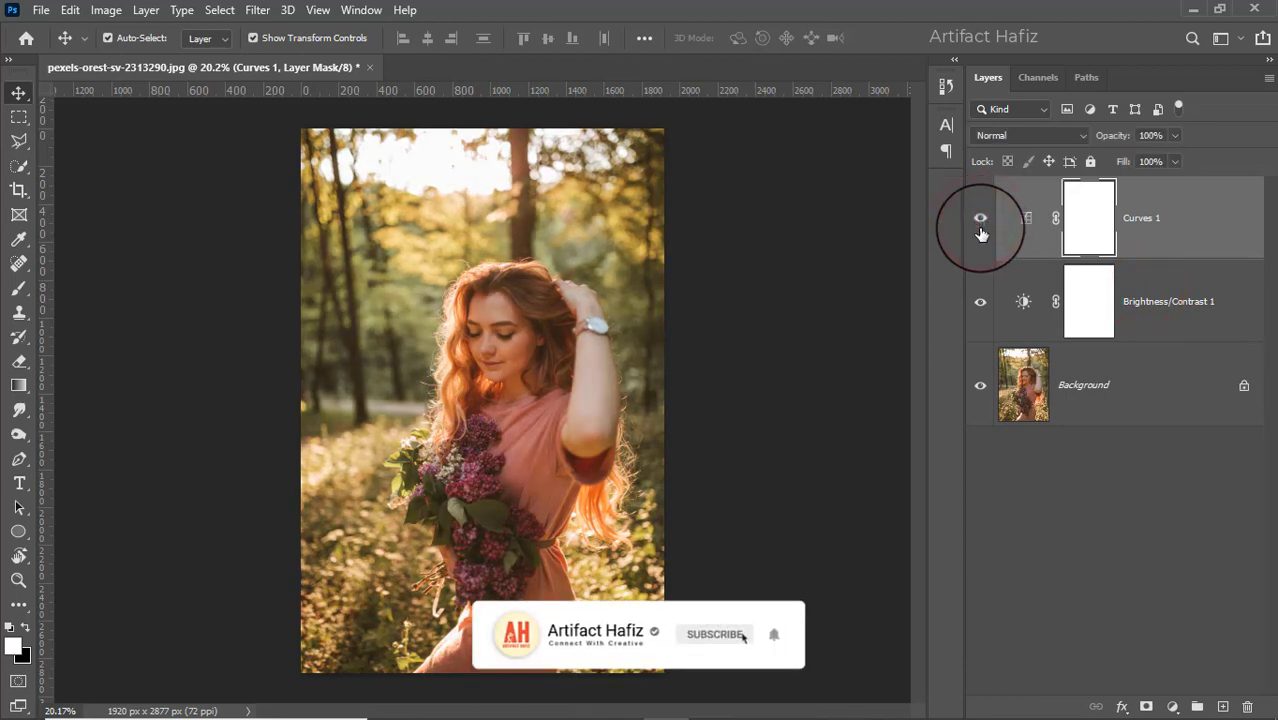
Step: Add a Color Lookup adjustment using the Fuji F125 Kodak 2395 (by Adobe).cube 3D LUT and set its layer opacity to 11%
{"action": "left_click", "coordinate": [1172, 706]}
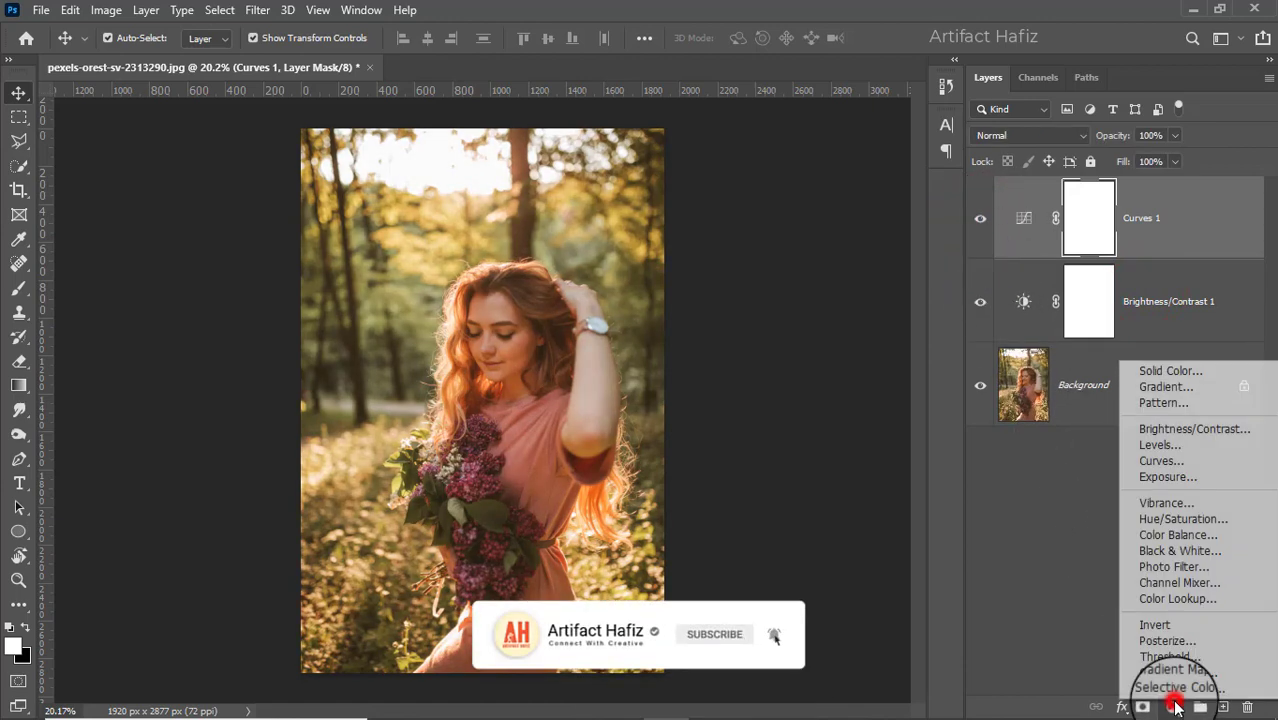
{"action": "left_click", "coordinate": [1177, 596]}
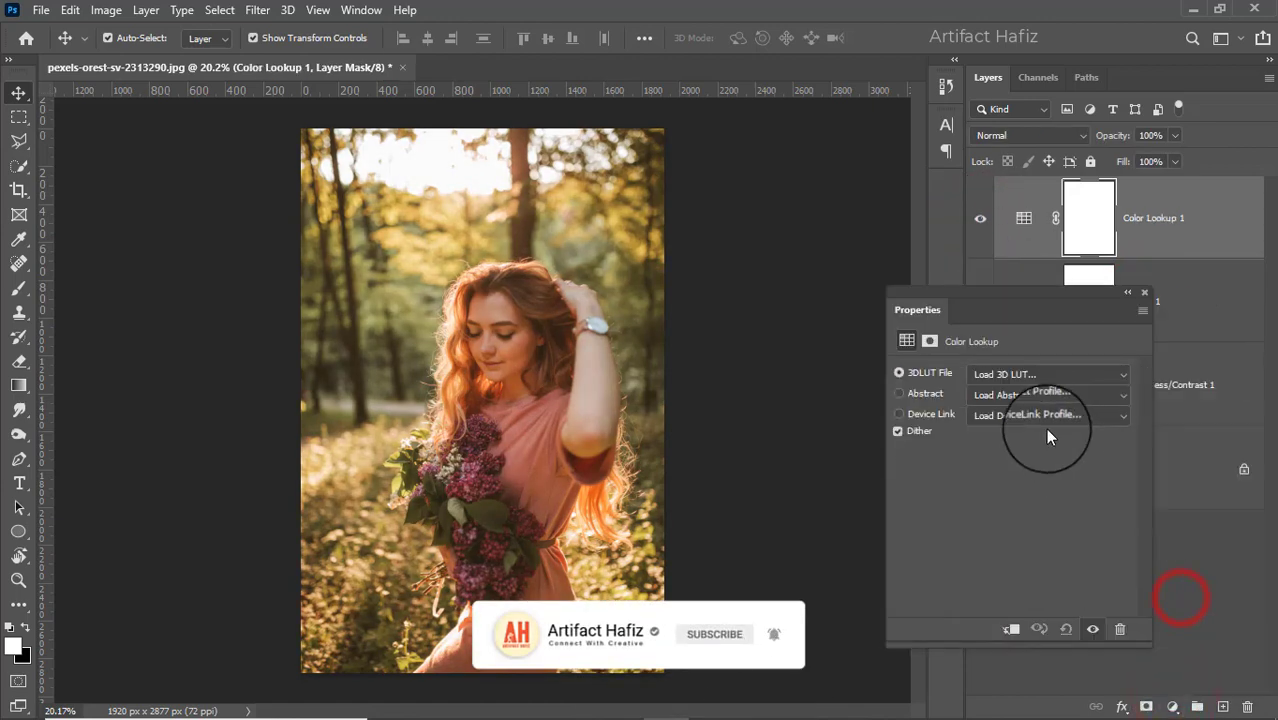
{"action": "left_click", "coordinate": [1003, 374]}
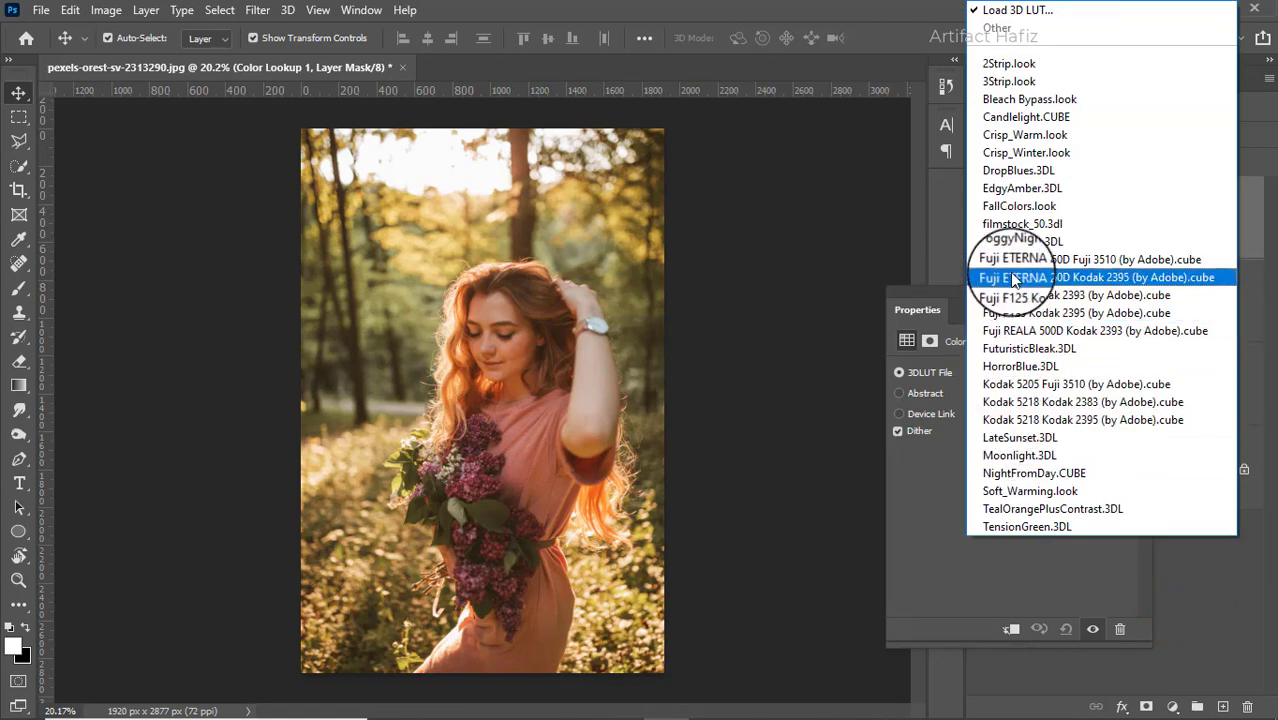
{"action": "left_click", "coordinate": [1010, 276]}
{"action": "left_click", "coordinate": [1013, 378]}
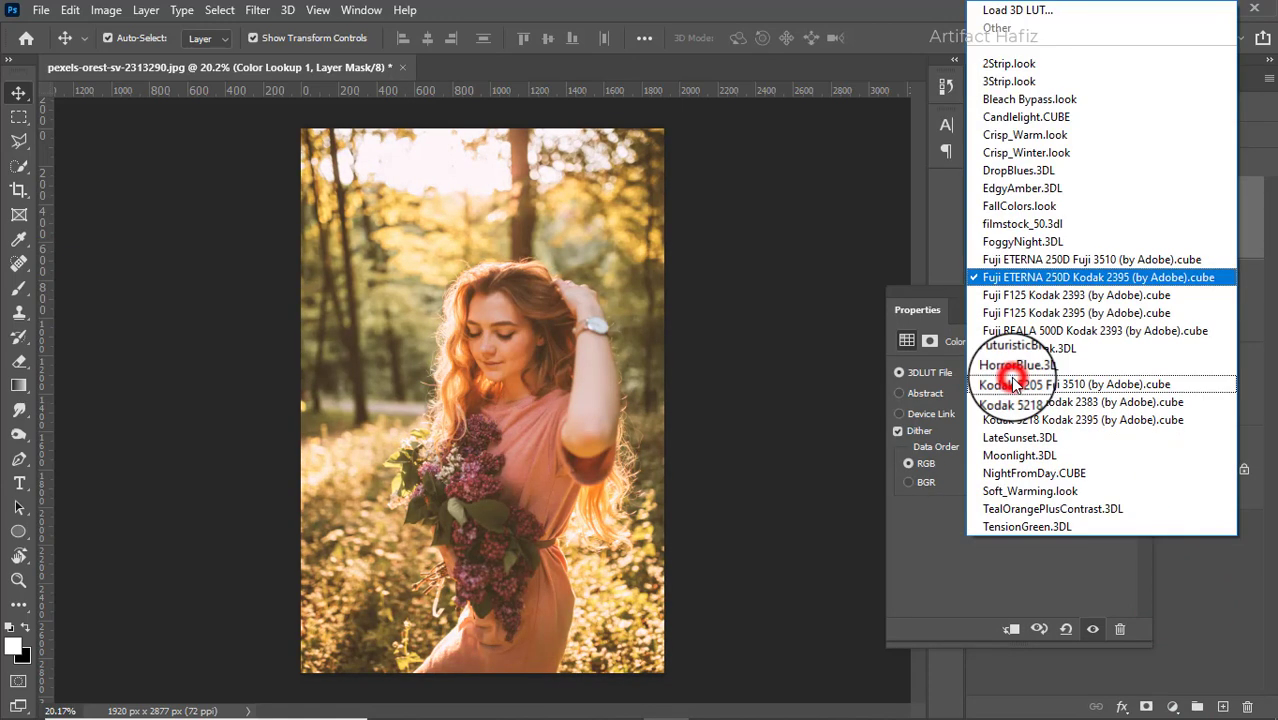
{"action": "left_click", "coordinate": [1017, 316]}
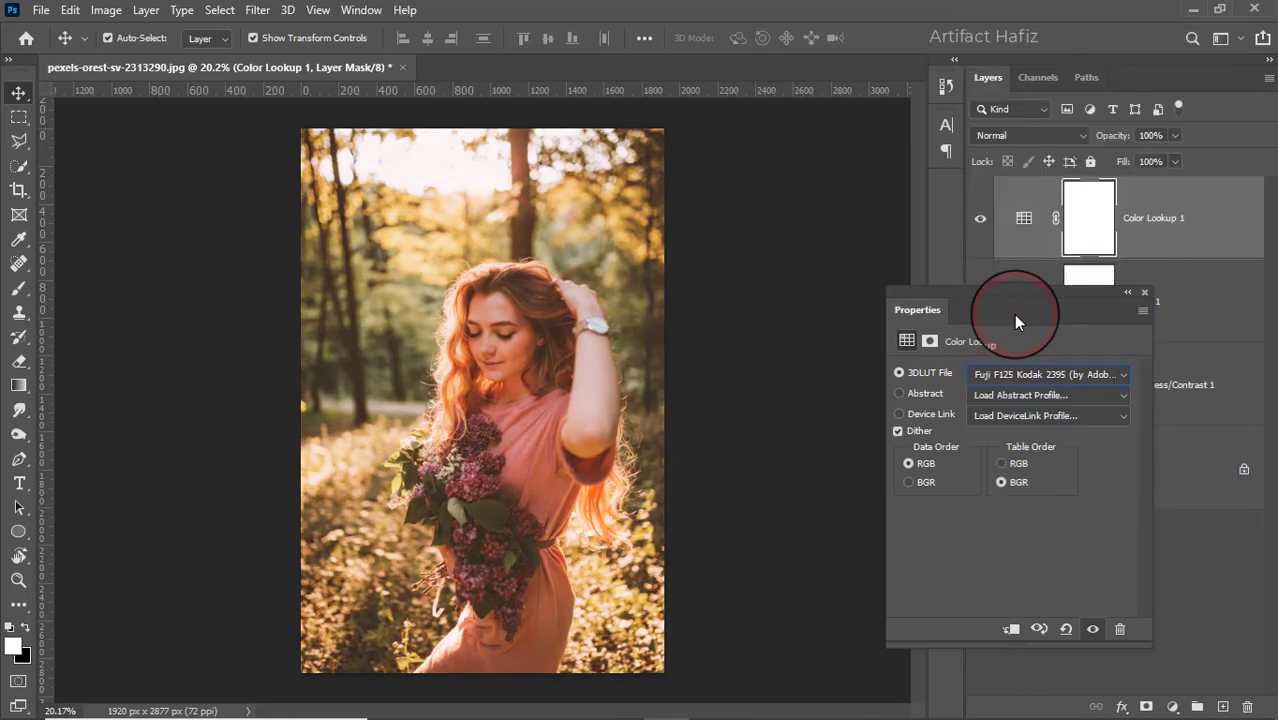
{"action": "left_click", "coordinate": [1144, 293]}
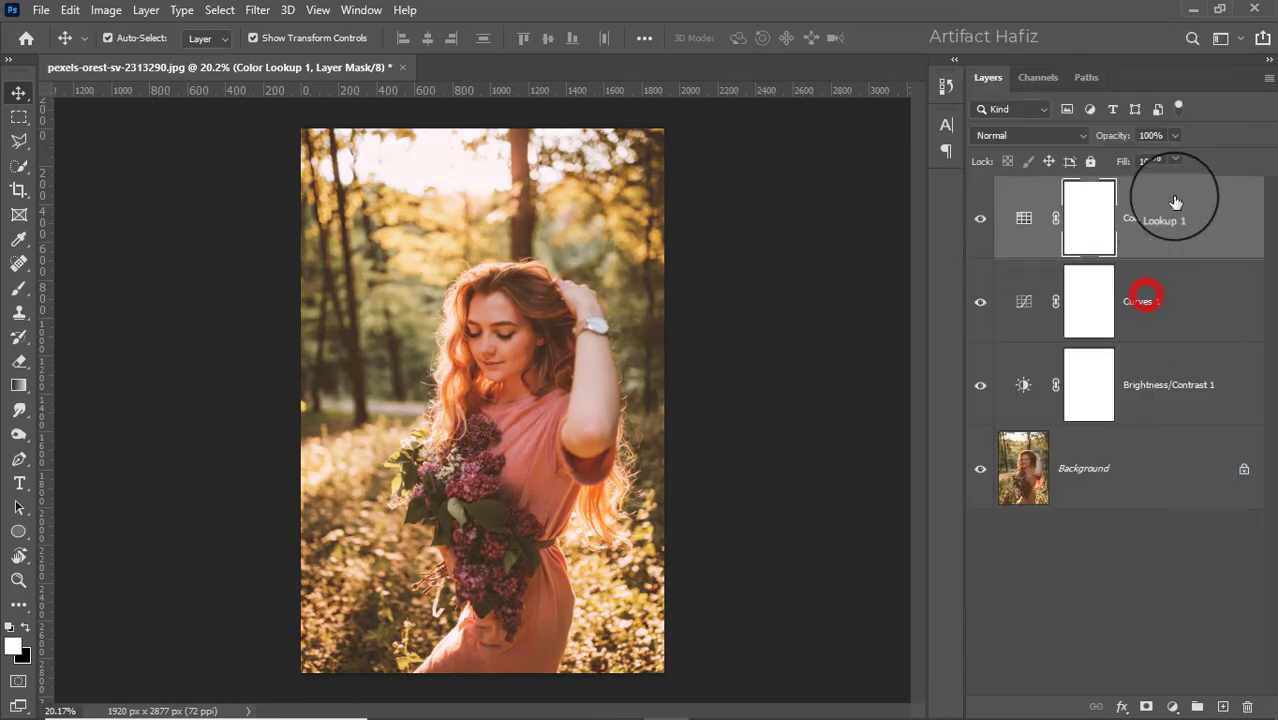
{"action": "left_click", "coordinate": [1176, 134]}
{"action": "left_click", "coordinate": [1096, 157]}
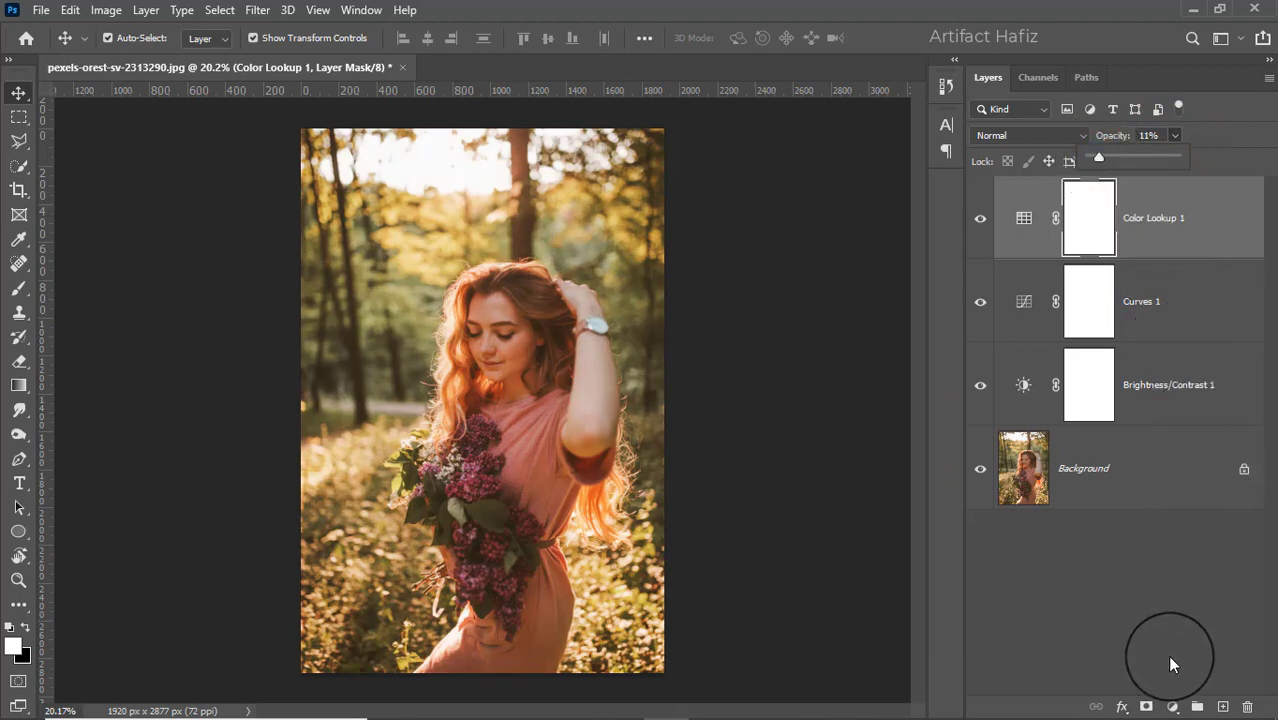
Step: Add a Levels adjustment layer and raise its black input level slightly to deepen the shadows
{"action": "left_click", "coordinate": [1165, 706]}
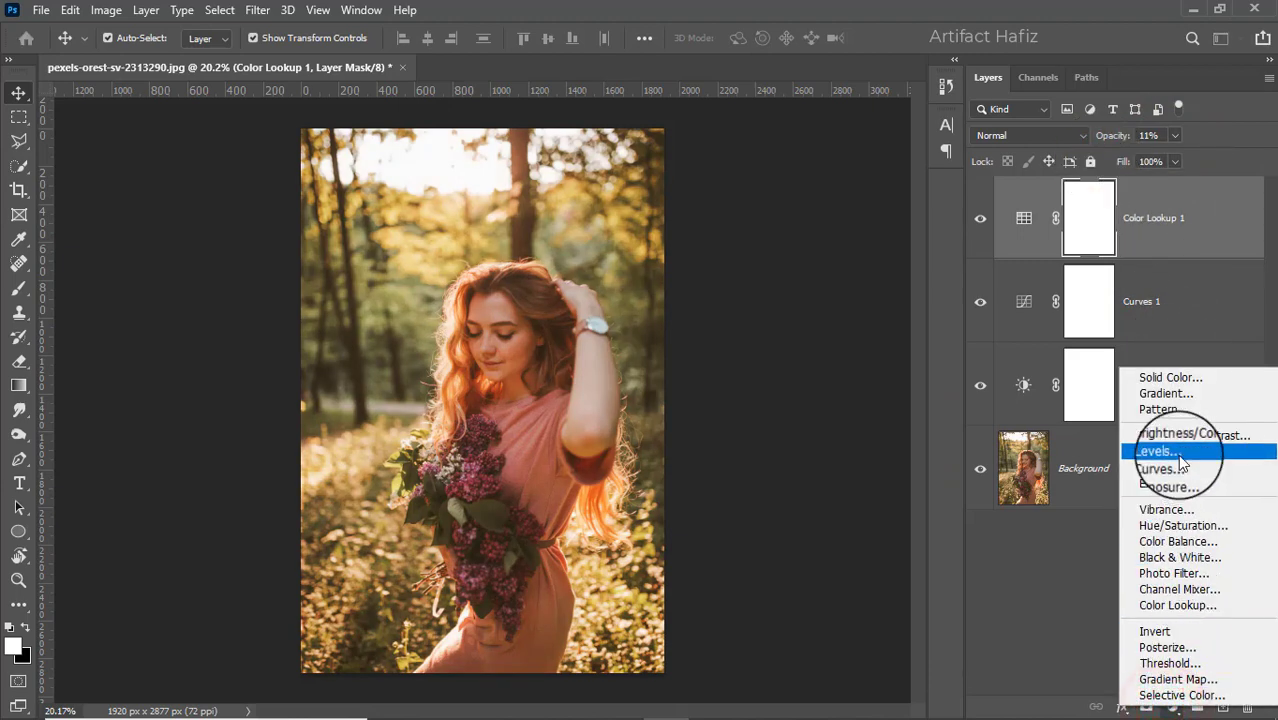
{"action": "left_click", "coordinate": [1178, 455]}
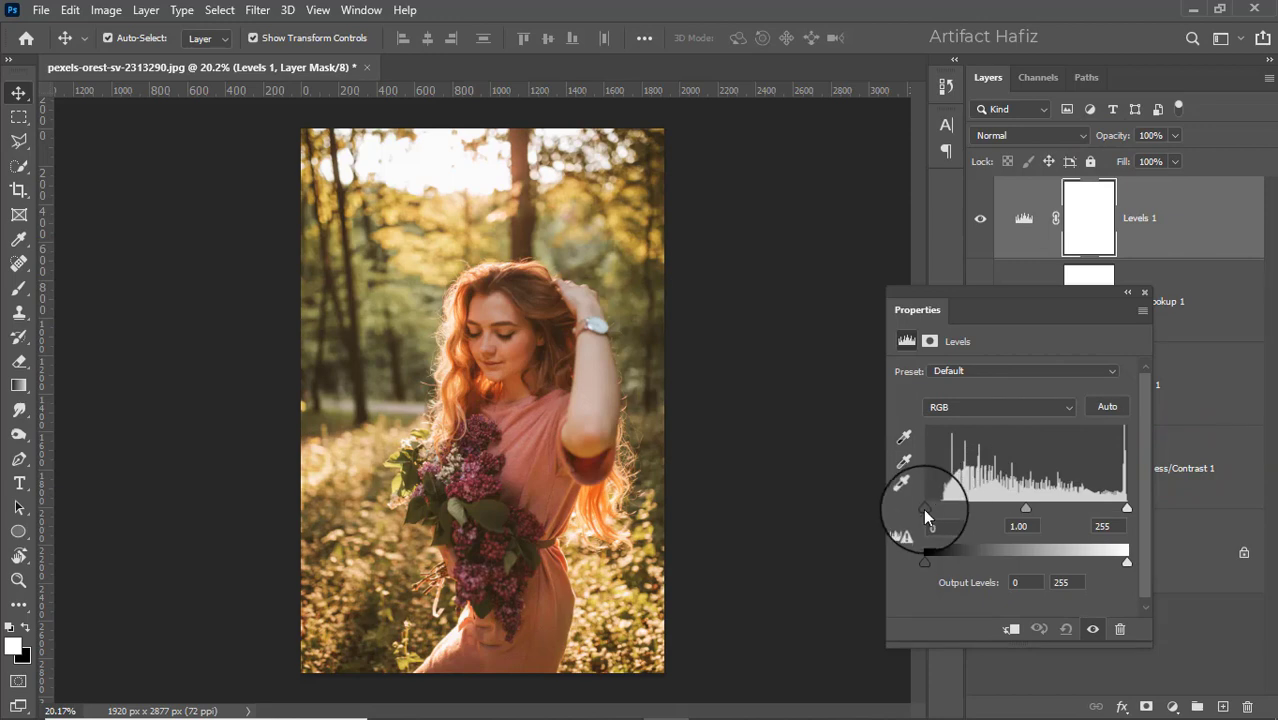
{"action": "left_click_drag", "start_coordinate": [933, 516], "coordinate": [938, 521]}
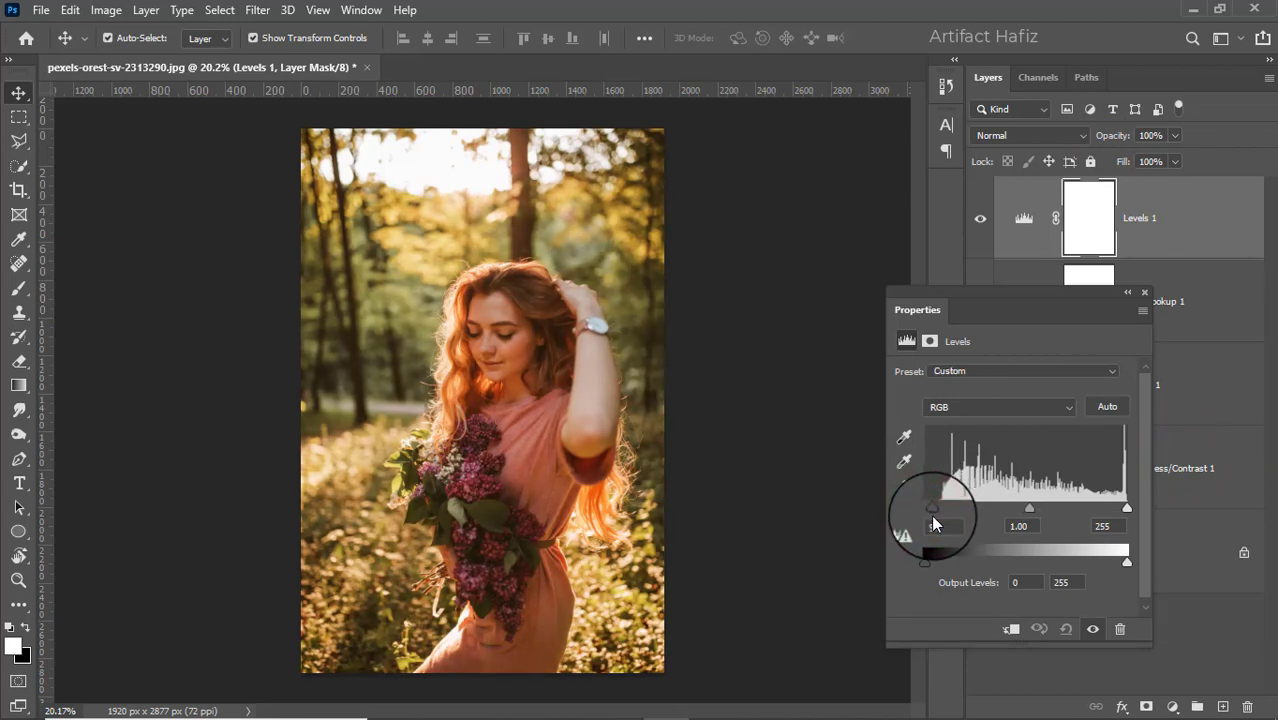
{"action": "left_click", "coordinate": [1144, 297]}
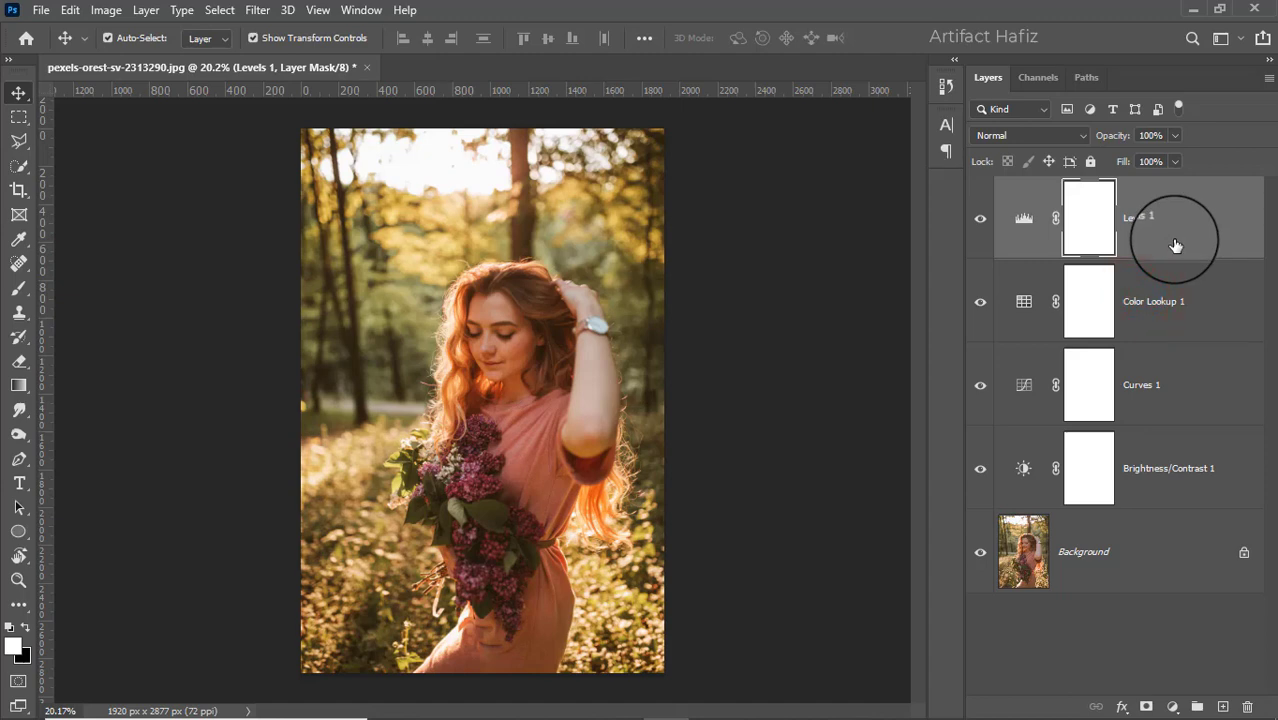
Step: Stamp all visible layers into a new layer and convert it for smart filters
{"action": "key", "text": "ctrl+alt+shift+e"}
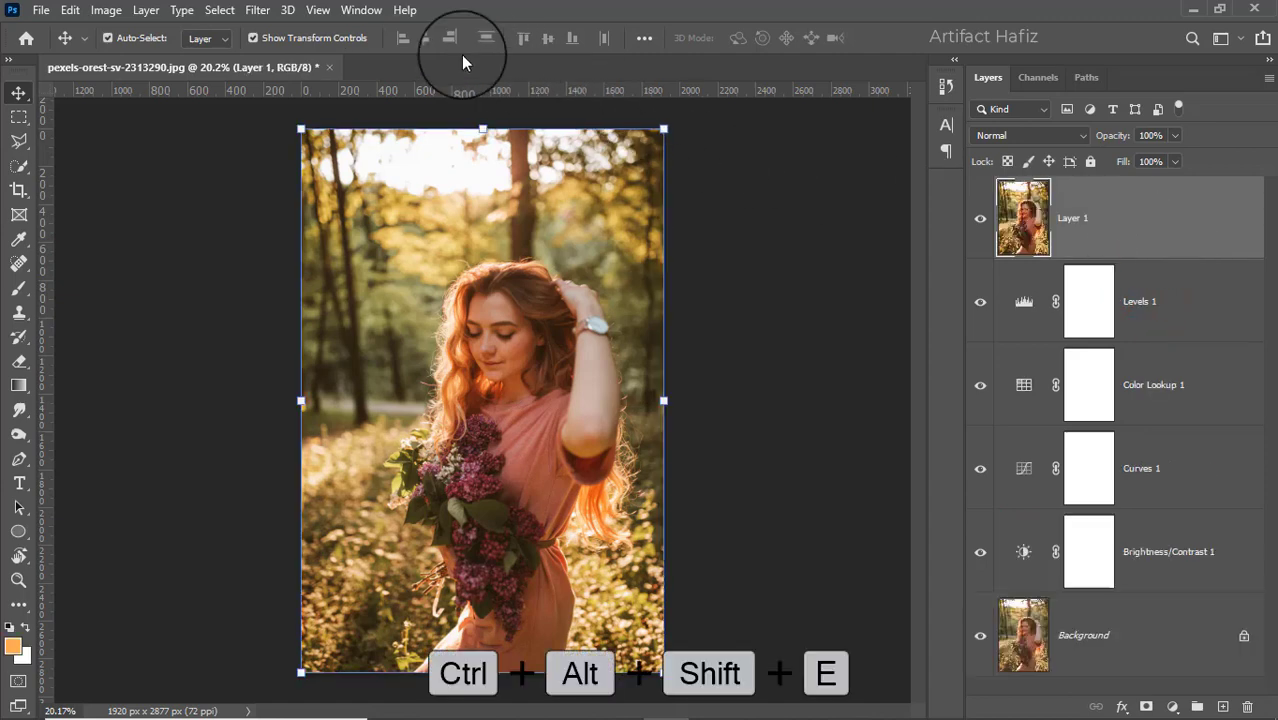
{"action": "left_click", "coordinate": [267, 14]}
{"action": "left_click", "coordinate": [277, 59]}
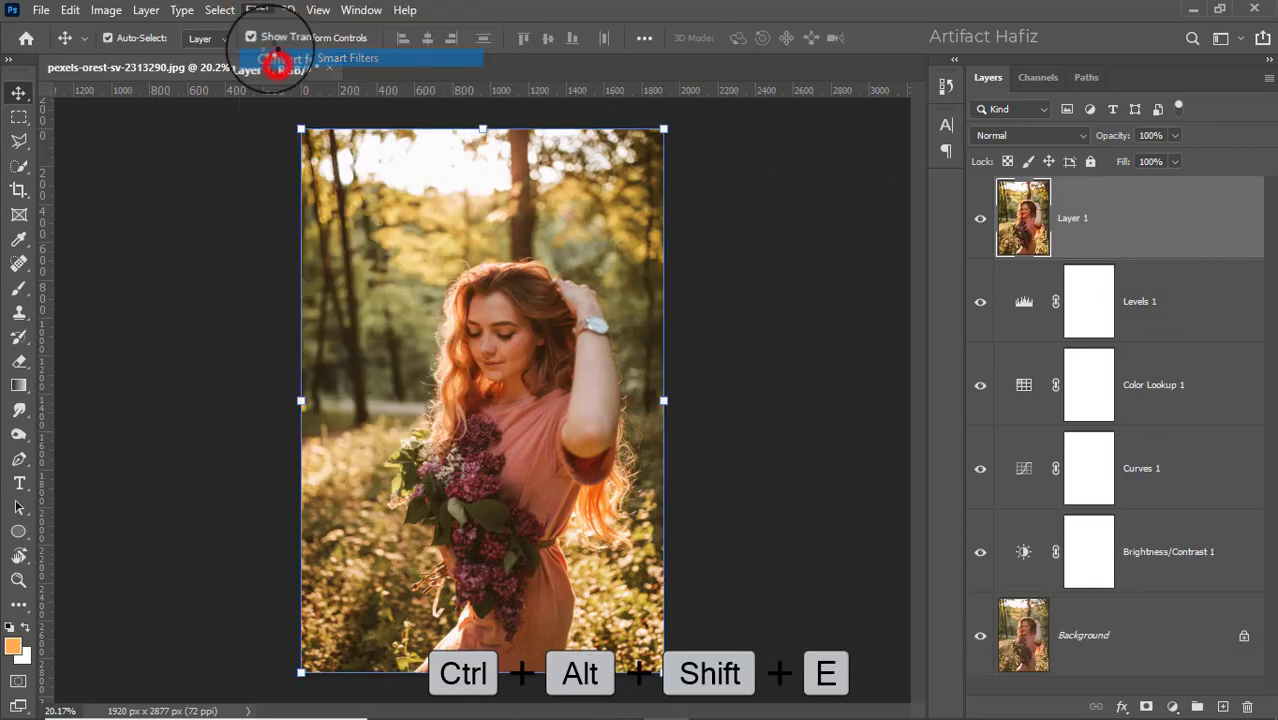
Step: Start the Camera Raw Filter and set Exposure -0.15, Highlights -73, Shadows +23, Whites +54 and Blacks -5
{"action": "left_click", "coordinate": [256, 11]}
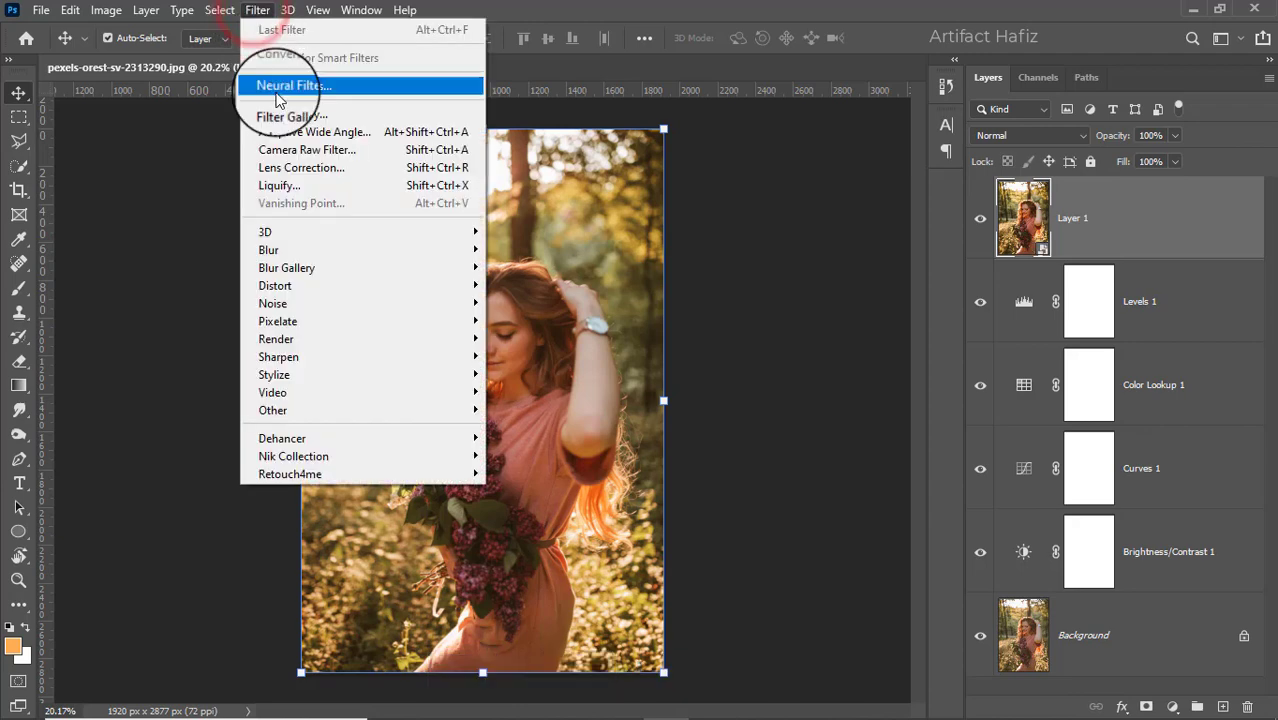
{"action": "left_click", "coordinate": [304, 150]}
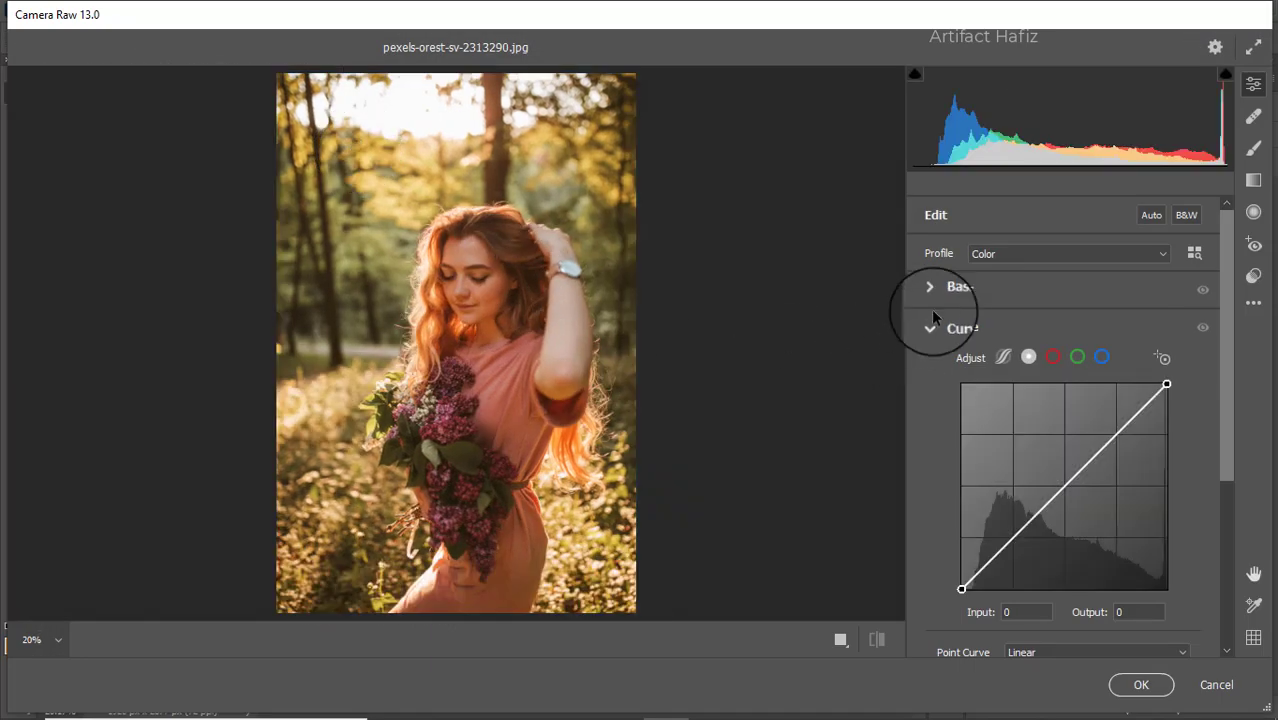
{"action": "left_click", "coordinate": [931, 291]}
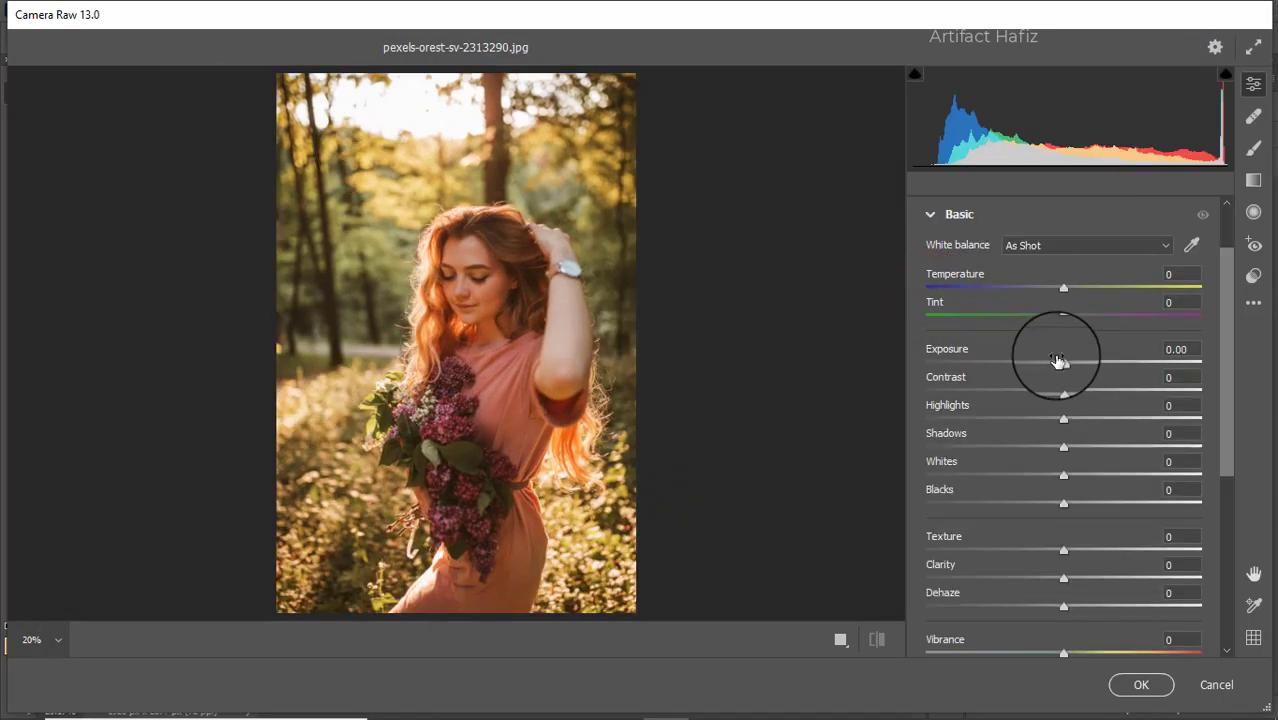
{"action": "left_click_drag", "start_coordinate": [1062, 364], "coordinate": [965, 440]}
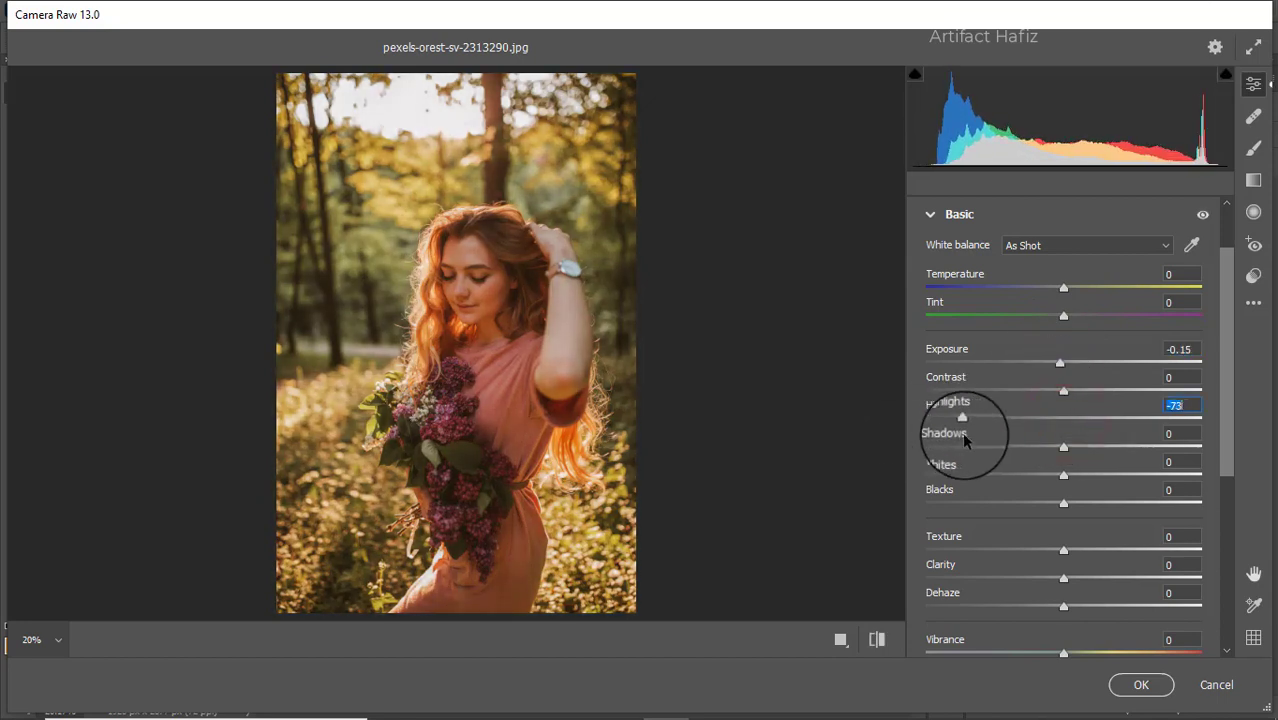
{"action": "left_click_drag", "start_coordinate": [1061, 479], "coordinate": [1136, 483]}
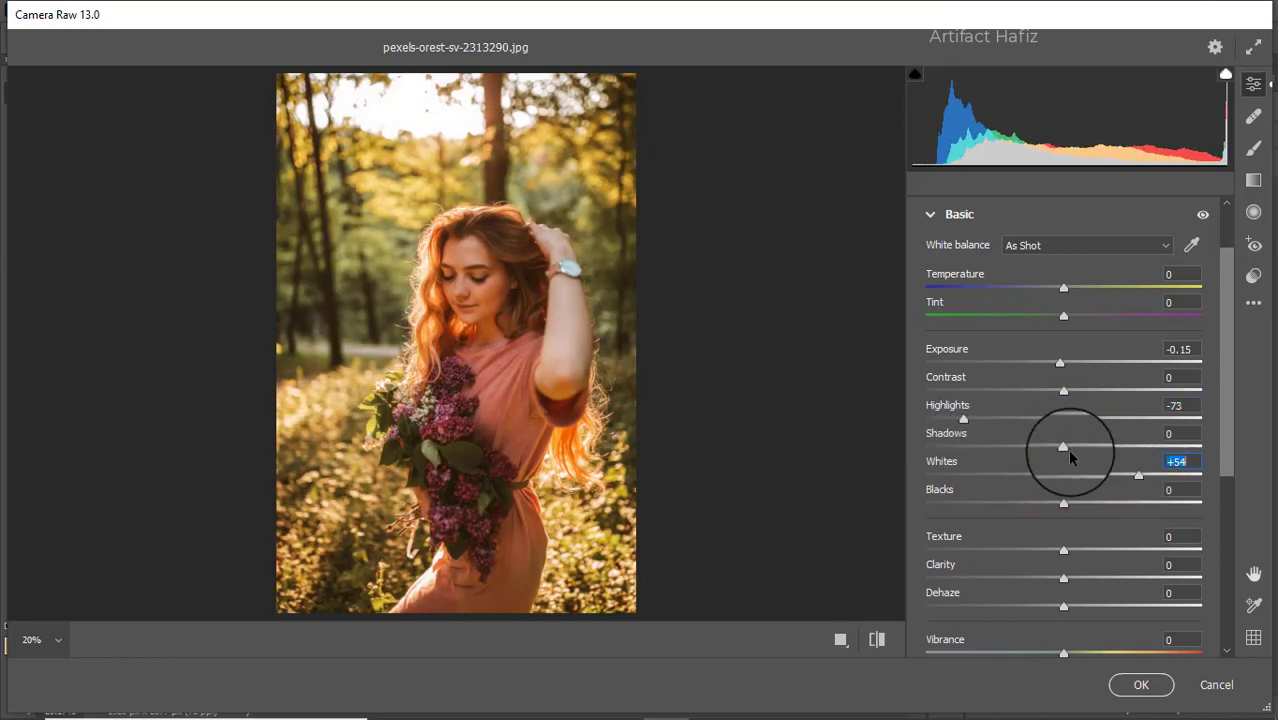
{"action": "left_click_drag", "start_coordinate": [1062, 446], "coordinate": [1090, 448]}
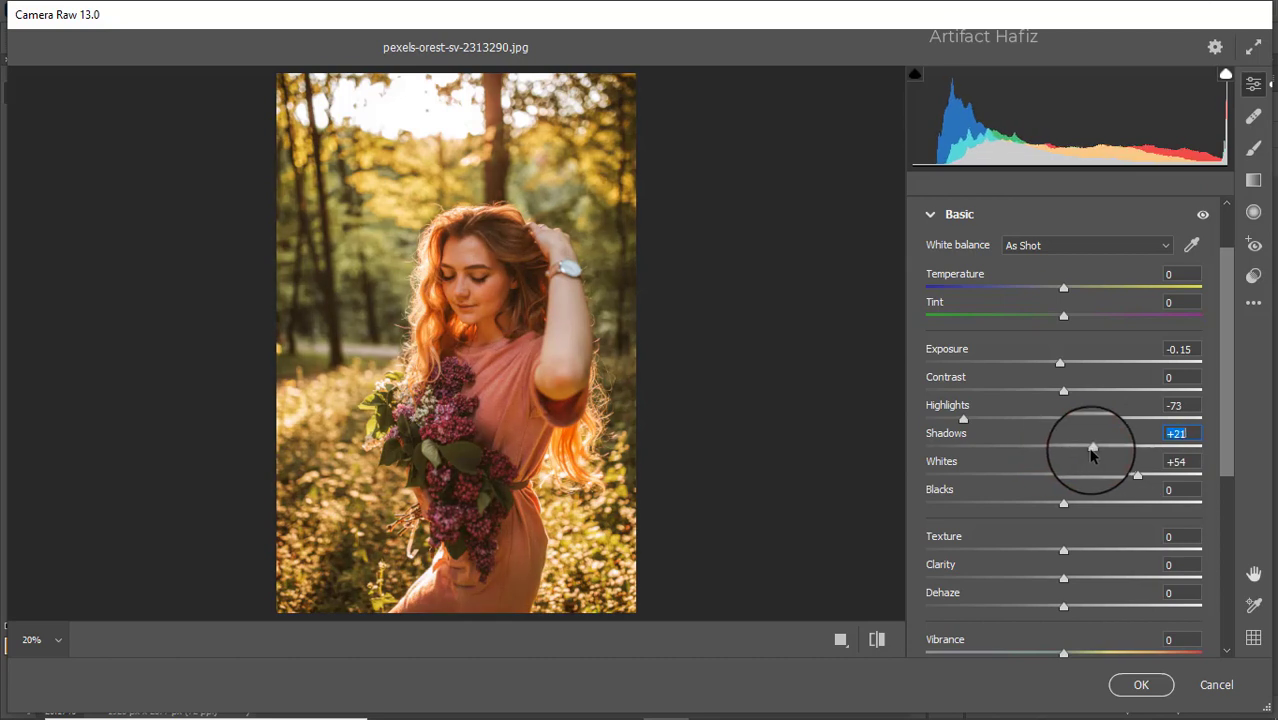
{"action": "mouse_move", "coordinate": [1062, 503]}
{"action": "left_mouse_down"}
{"action": "mouse_move", "coordinate": [1123, 506]}
{"action": "mouse_move", "coordinate": [1033, 508]}
{"action": "mouse_move", "coordinate": [1061, 505]}
{"action": "left_mouse_up"}
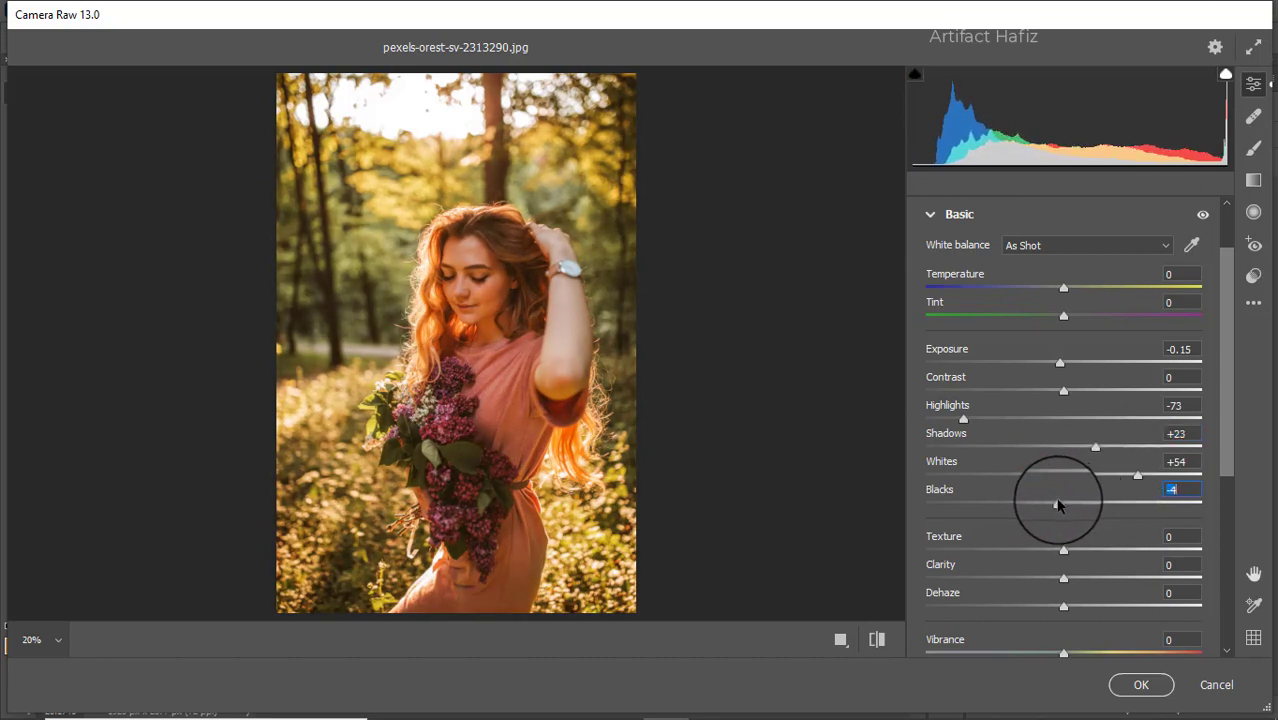
Step: Set Texture +2, Clarity +2, Dehaze +5, Vibrance +49 and Saturation -14 in the basic adjustments
{"action": "scroll", "coordinate": [1055, 505], "scroll_direction": "down", "scroll_amount": 3}
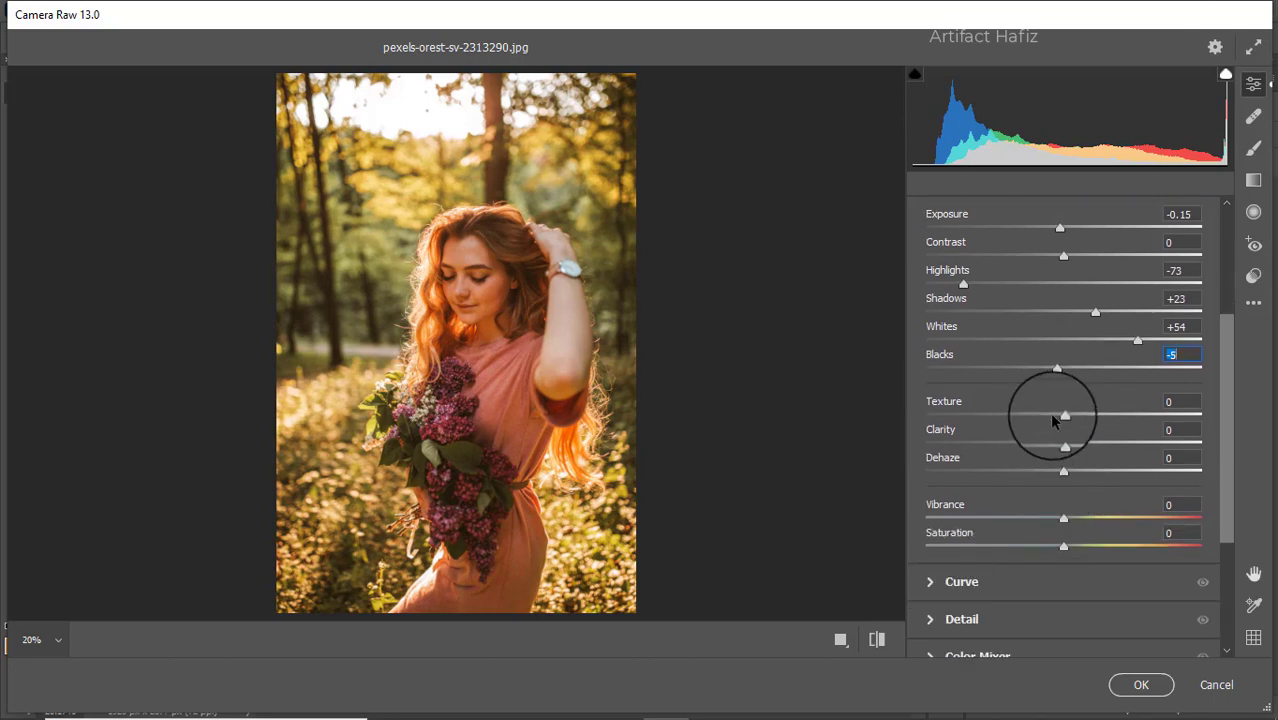
{"action": "left_click_drag", "start_coordinate": [1064, 419], "coordinate": [1074, 456]}
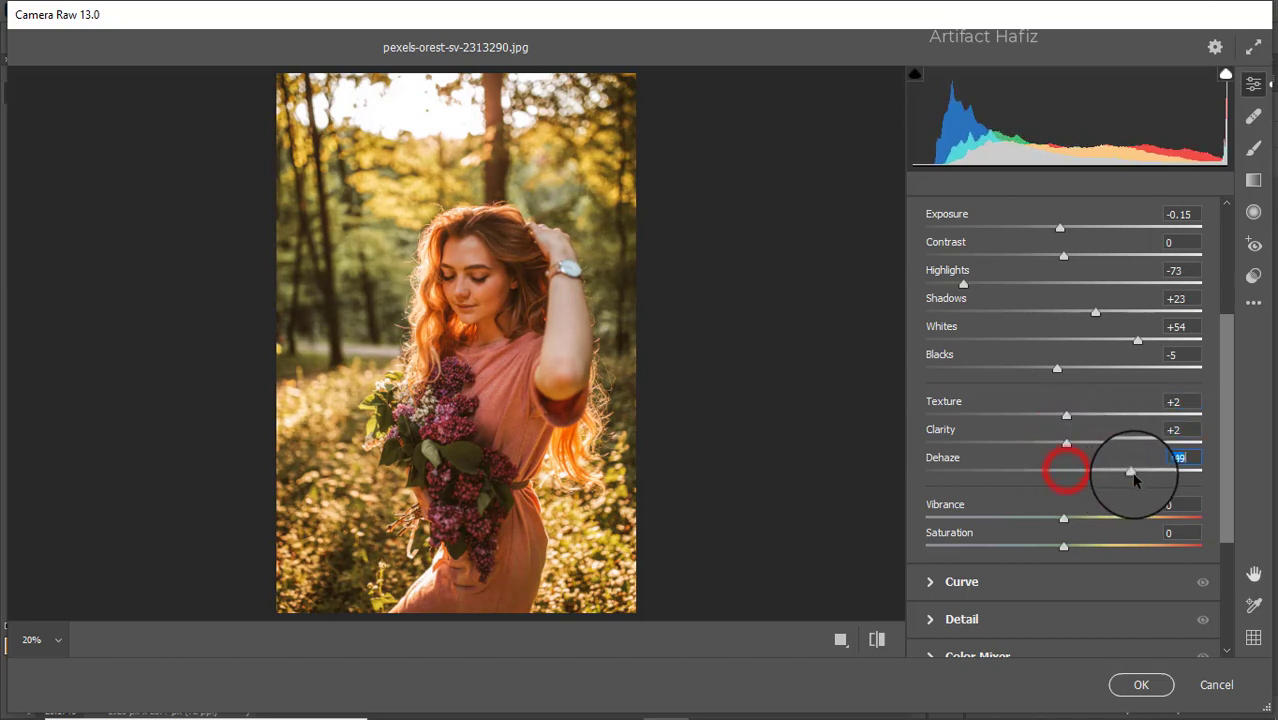
{"action": "left_click_drag", "start_coordinate": [1134, 480], "coordinate": [1130, 520]}
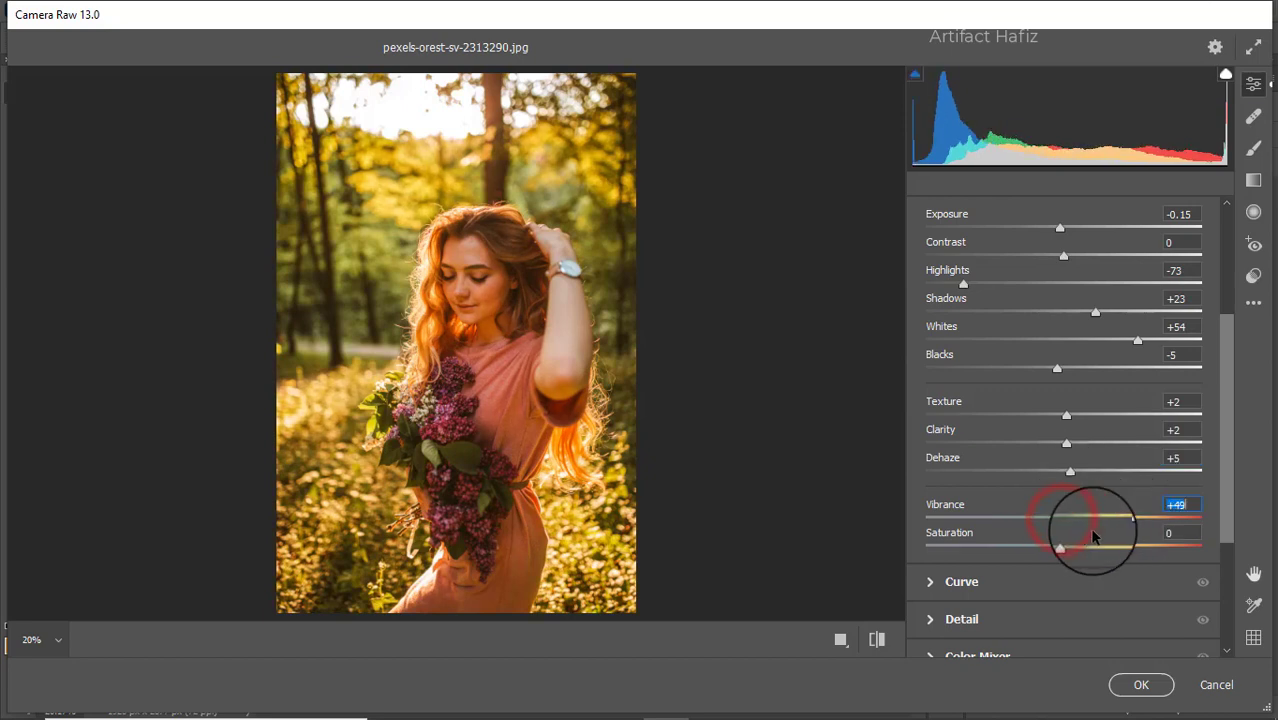
{"action": "left_click_drag", "start_coordinate": [1064, 544], "coordinate": [1055, 550]}
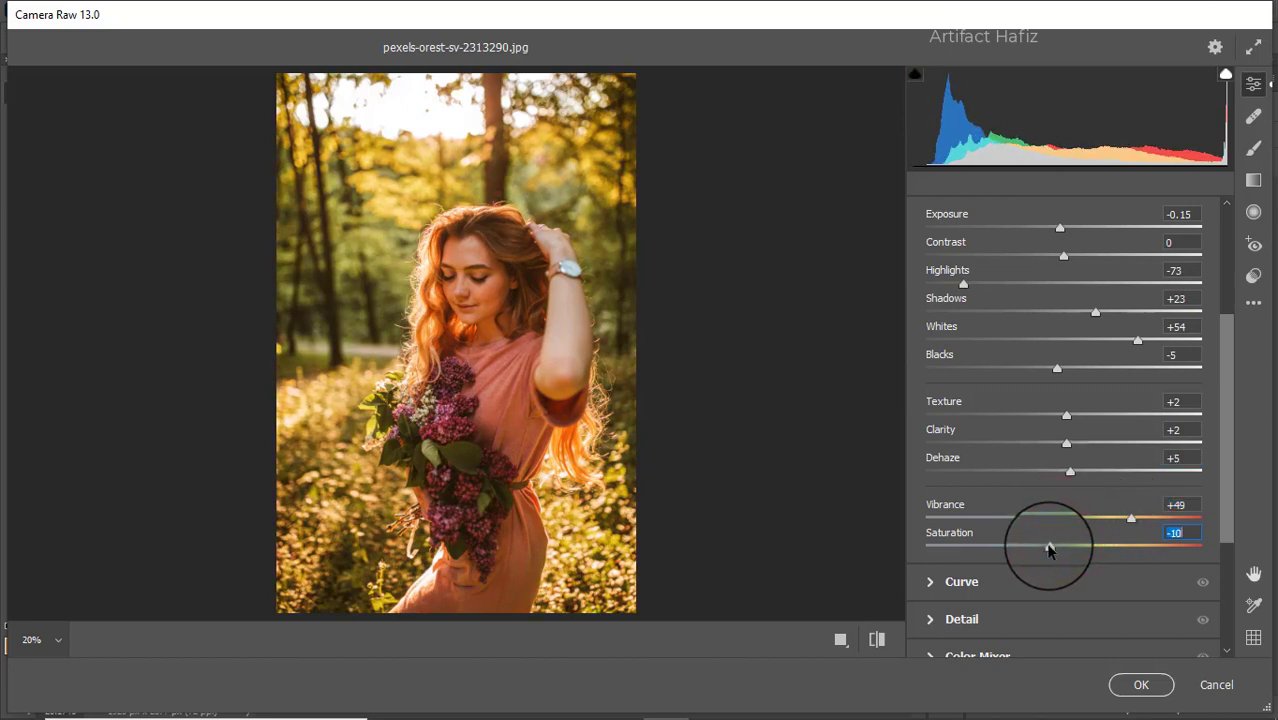
Step: Anchor the point curve's shadows, raise its highlights from input 190 to output 200, and lift the blue curve's black point to output 15
{"action": "scroll", "coordinate": [1044, 540], "scroll_direction": "down", "scroll_amount": 3}
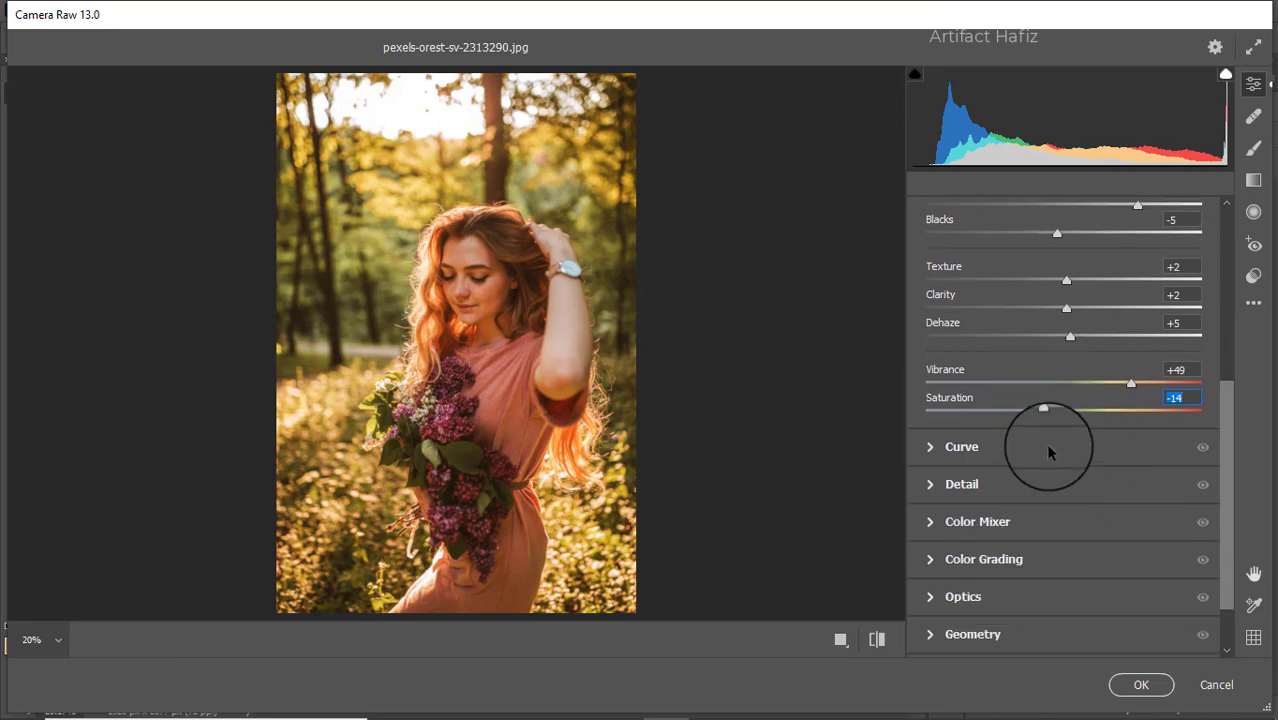
{"action": "left_click", "coordinate": [1049, 445]}
{"action": "left_click", "coordinate": [1028, 294]}
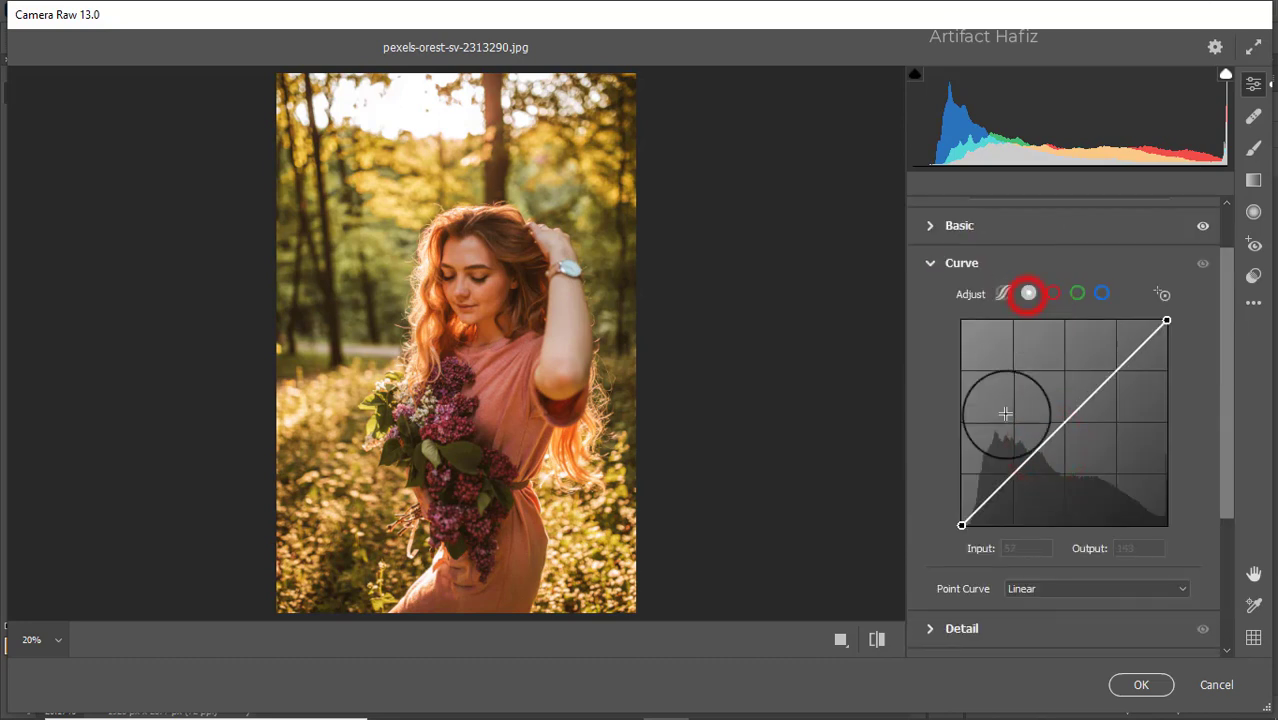
{"action": "left_click", "coordinate": [1012, 476]}
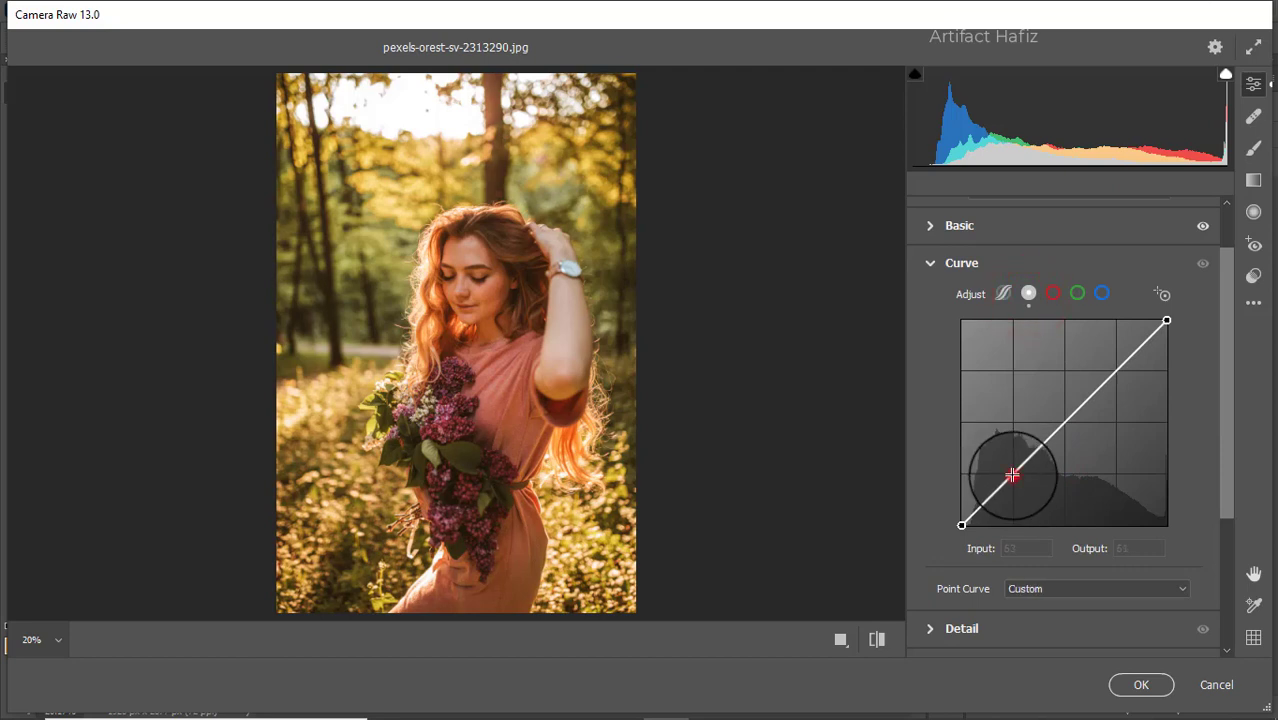
{"action": "left_click", "coordinate": [1118, 378]}
{"action": "left_click_drag", "start_coordinate": [1118, 378], "coordinate": [1114, 364]}
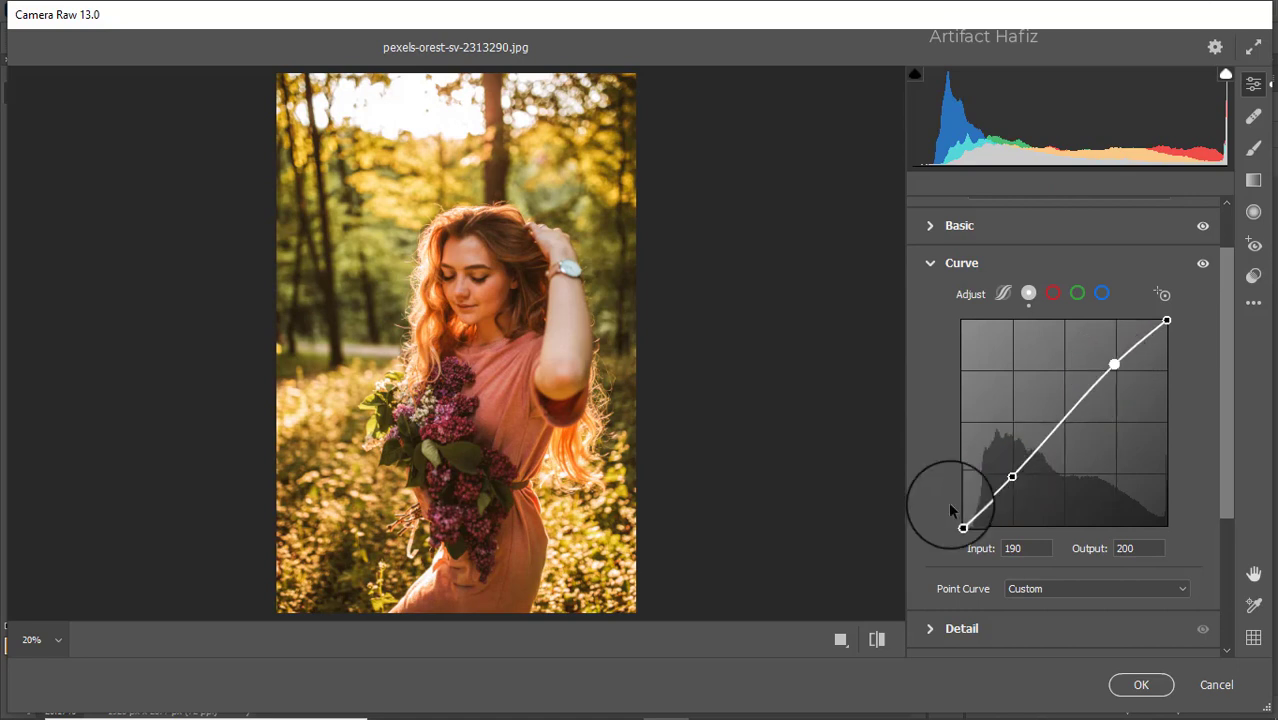
{"action": "left_click", "coordinate": [1100, 293]}
{"action": "left_click_drag", "start_coordinate": [961, 526], "coordinate": [963, 511]}
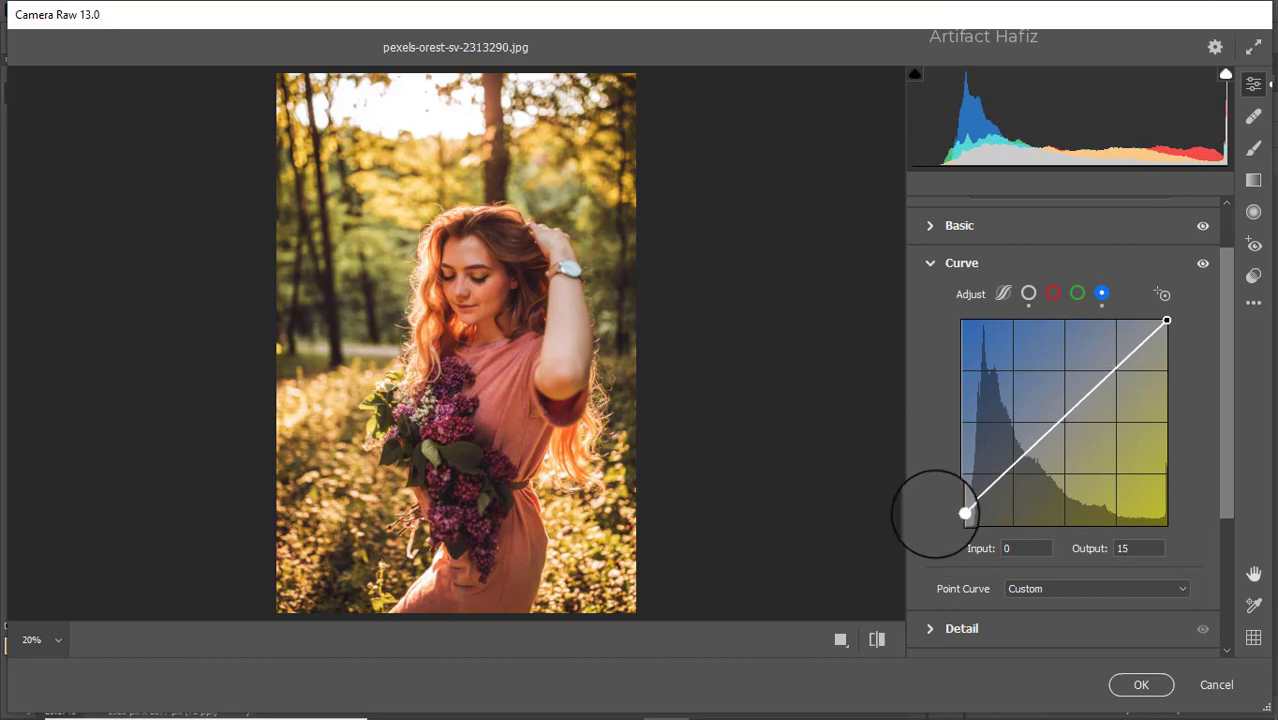
Step: Set the detail adjustments to Sharpening 14, Noise Reduction 2 and Color Noise Reduction 22
{"action": "scroll", "coordinate": [1010, 460], "scroll_direction": "down", "scroll_amount": 3}
{"action": "left_click", "coordinate": [992, 495]}
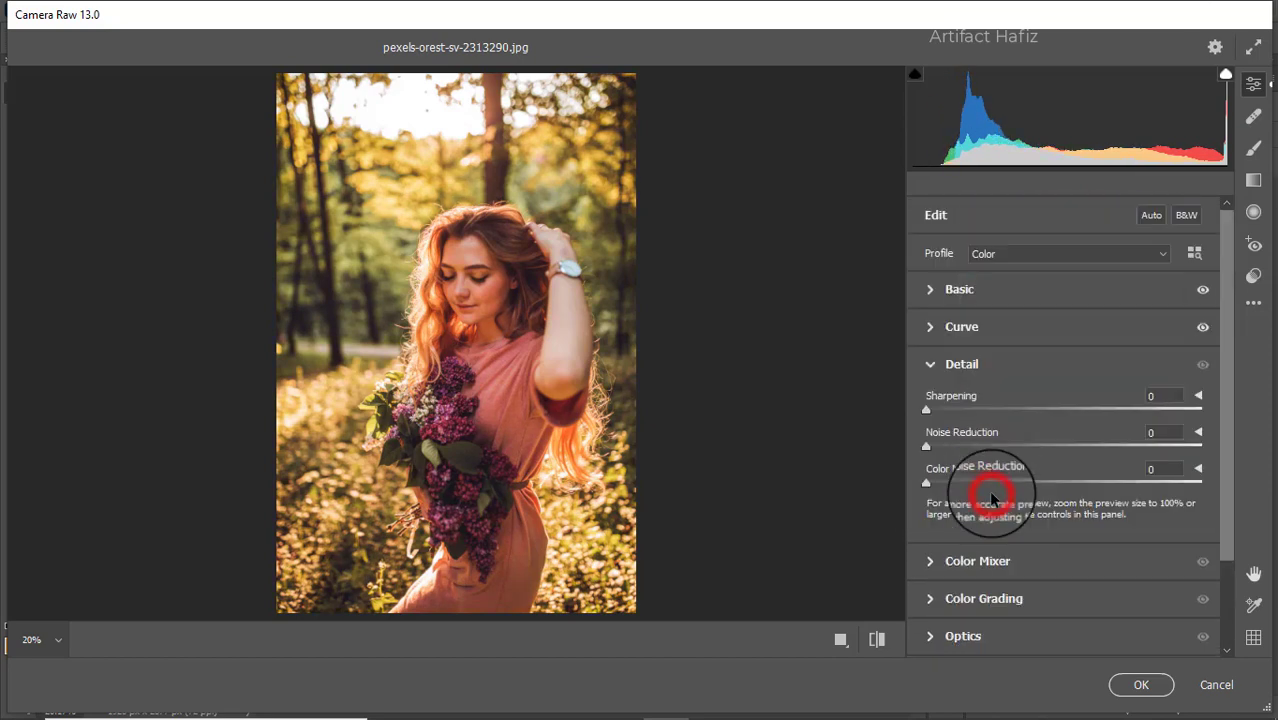
{"action": "mouse_move", "coordinate": [926, 410]}
{"action": "left_mouse_down"}
{"action": "mouse_move", "coordinate": [938, 409]}
{"action": "mouse_move", "coordinate": [932, 450]}
{"action": "mouse_move", "coordinate": [951, 410]}
{"action": "left_mouse_up"}
{"action": "left_click_drag", "start_coordinate": [926, 483], "coordinate": [986, 483]}
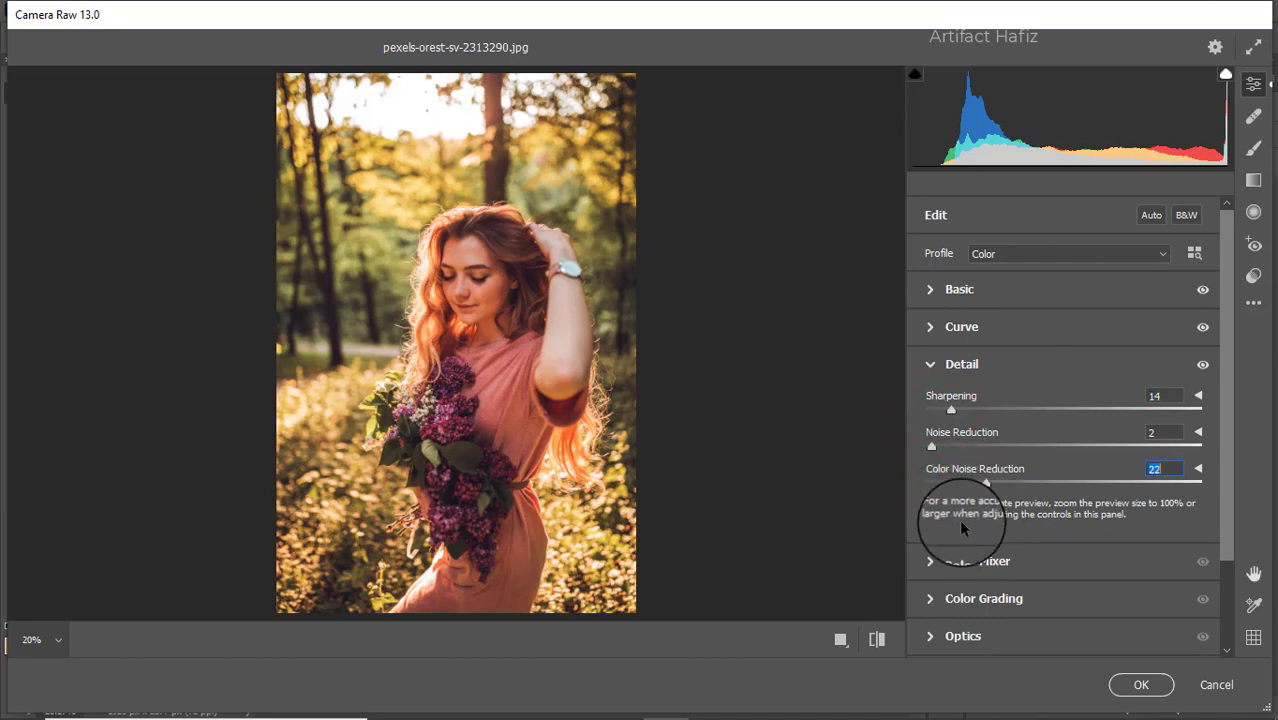
Step: Set the Color Mixer saturation to Reds +24, Yellows -55, Greens -61, Aquas +18 and Blues +13
{"action": "left_click", "coordinate": [950, 561]}
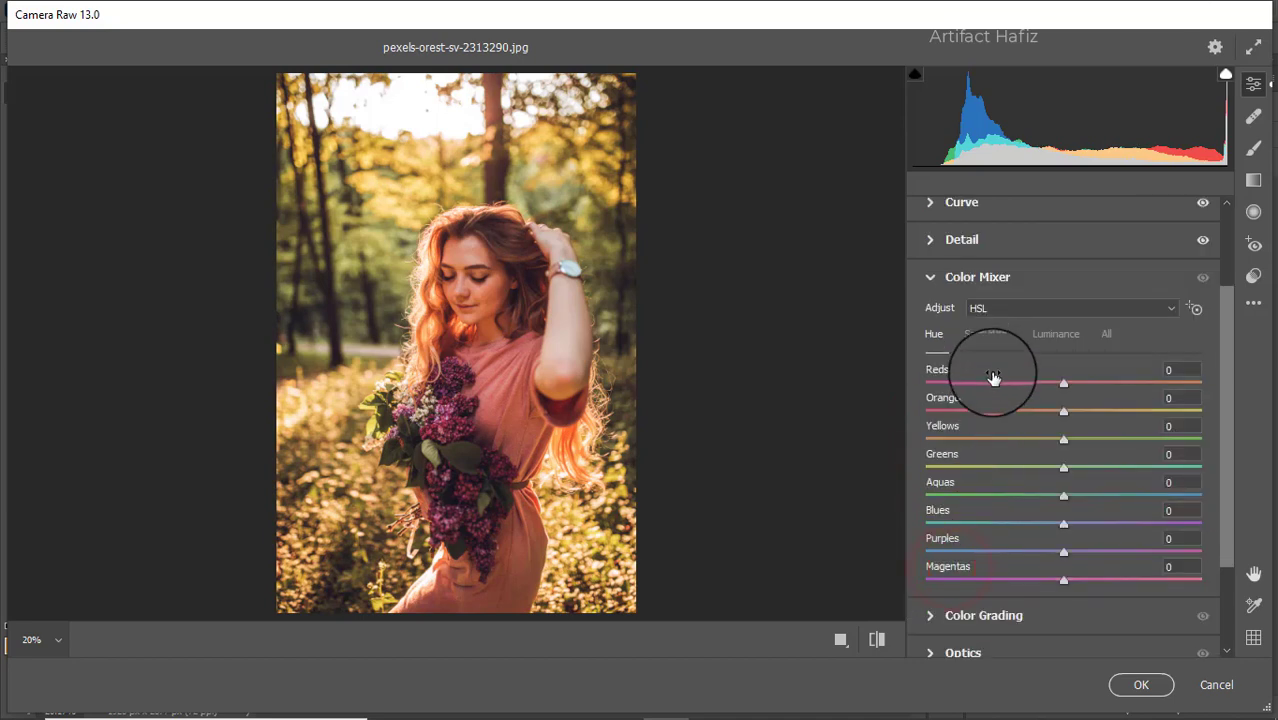
{"action": "left_click", "coordinate": [987, 335]}
{"action": "left_click_drag", "start_coordinate": [1064, 384], "coordinate": [1105, 386]}
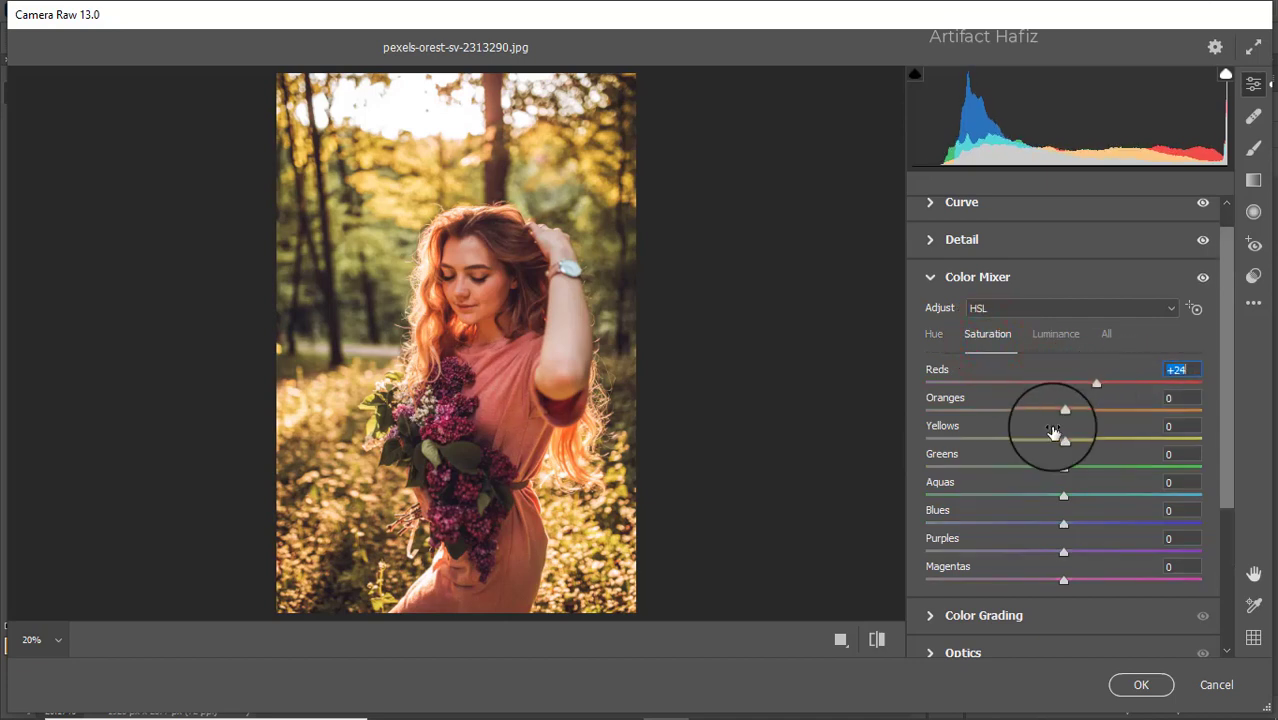
{"action": "left_click_drag", "start_coordinate": [1062, 438], "coordinate": [908, 465]}
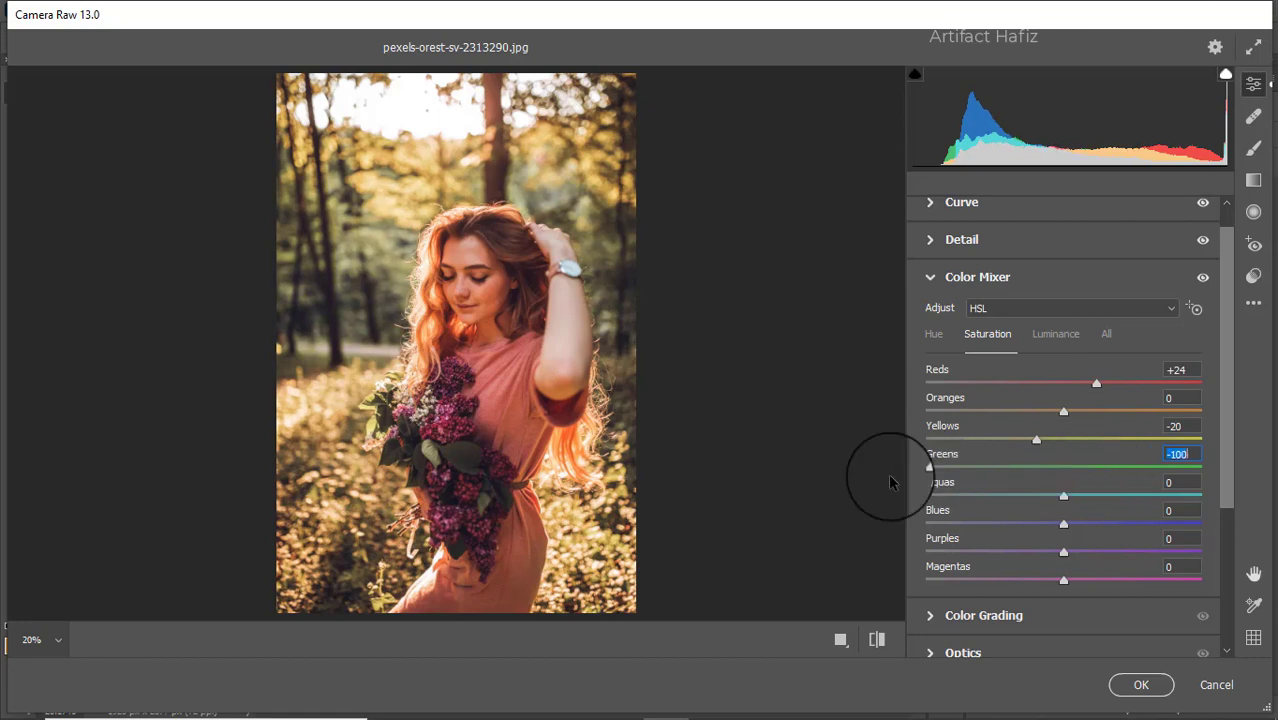
{"action": "left_click_drag", "start_coordinate": [1036, 441], "coordinate": [988, 441]}
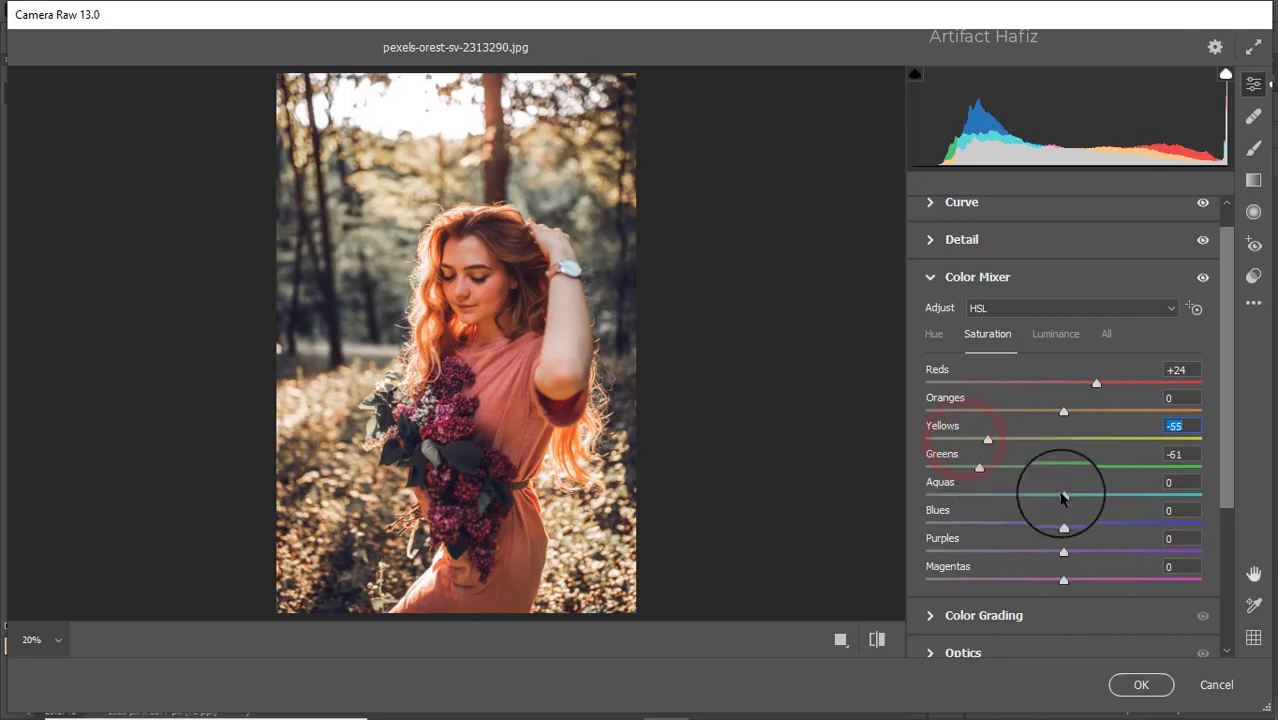
{"action": "left_click_drag", "start_coordinate": [1062, 494], "coordinate": [1081, 524]}
Step: Set the Color Mixer luminance to Reds -5, Oranges +14 and Yellows -45, and the Oranges saturation to -18
{"action": "left_click", "coordinate": [1048, 335]}
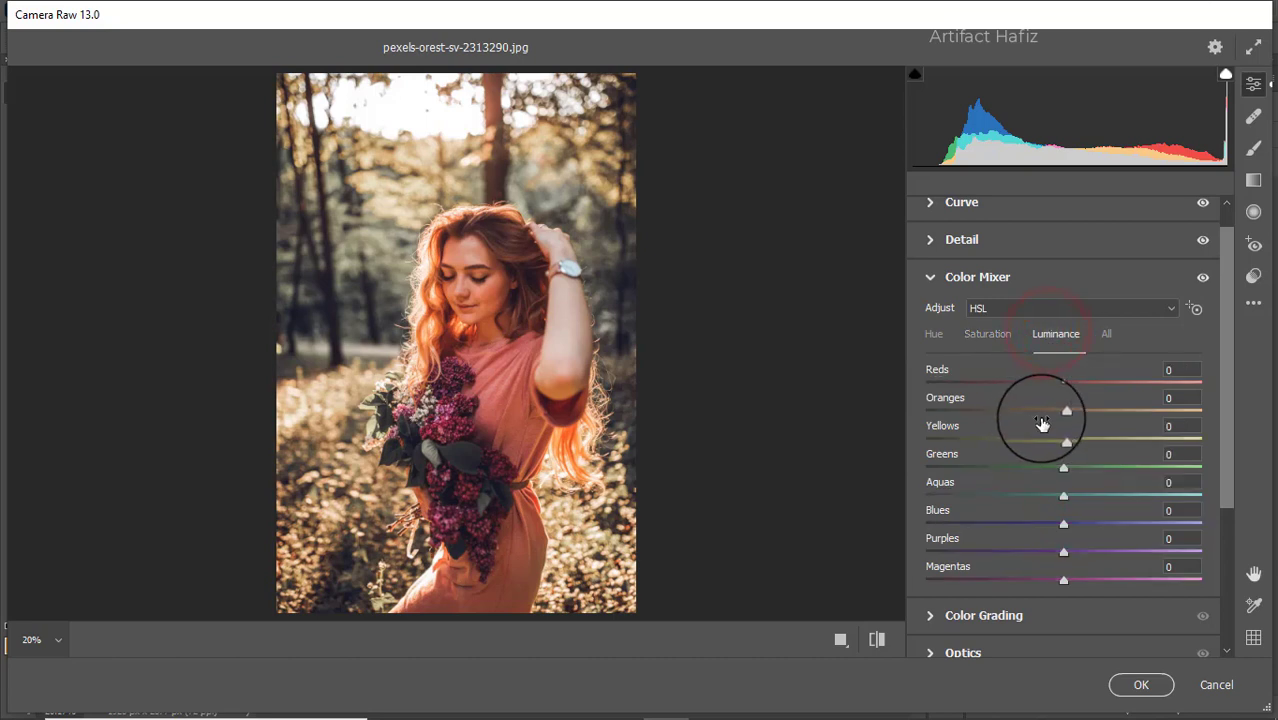
{"action": "left_click_drag", "start_coordinate": [1062, 412], "coordinate": [999, 452]}
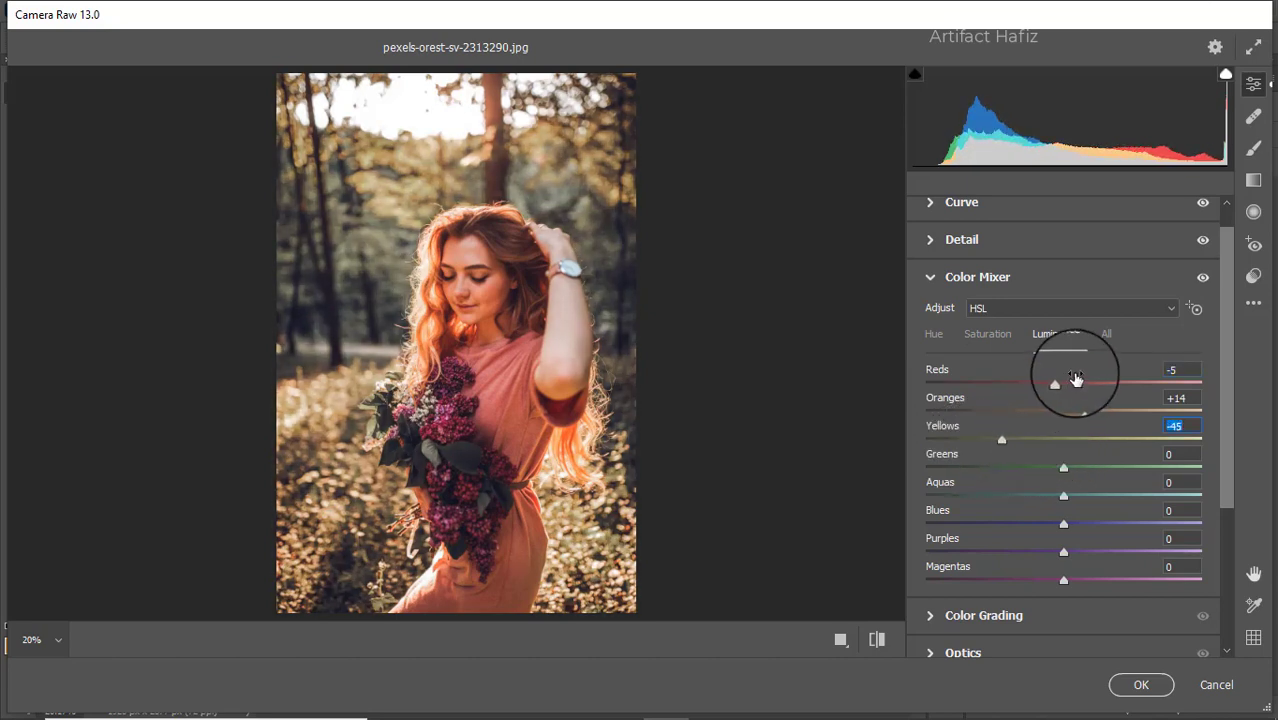
{"action": "left_click", "coordinate": [1001, 336]}
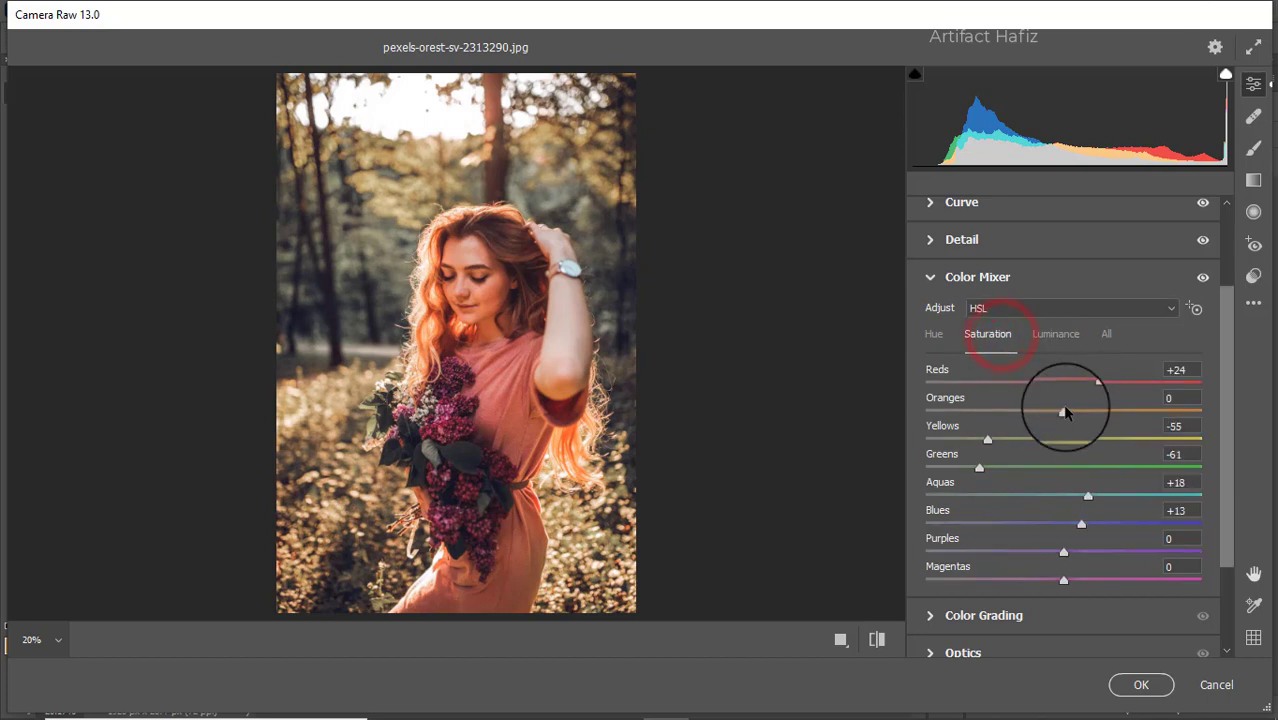
{"action": "mouse_move", "coordinate": [1063, 413]}
{"action": "left_mouse_down"}
{"action": "mouse_move", "coordinate": [1030, 408]}
{"action": "mouse_move", "coordinate": [1038, 417]}
{"action": "left_mouse_up"}
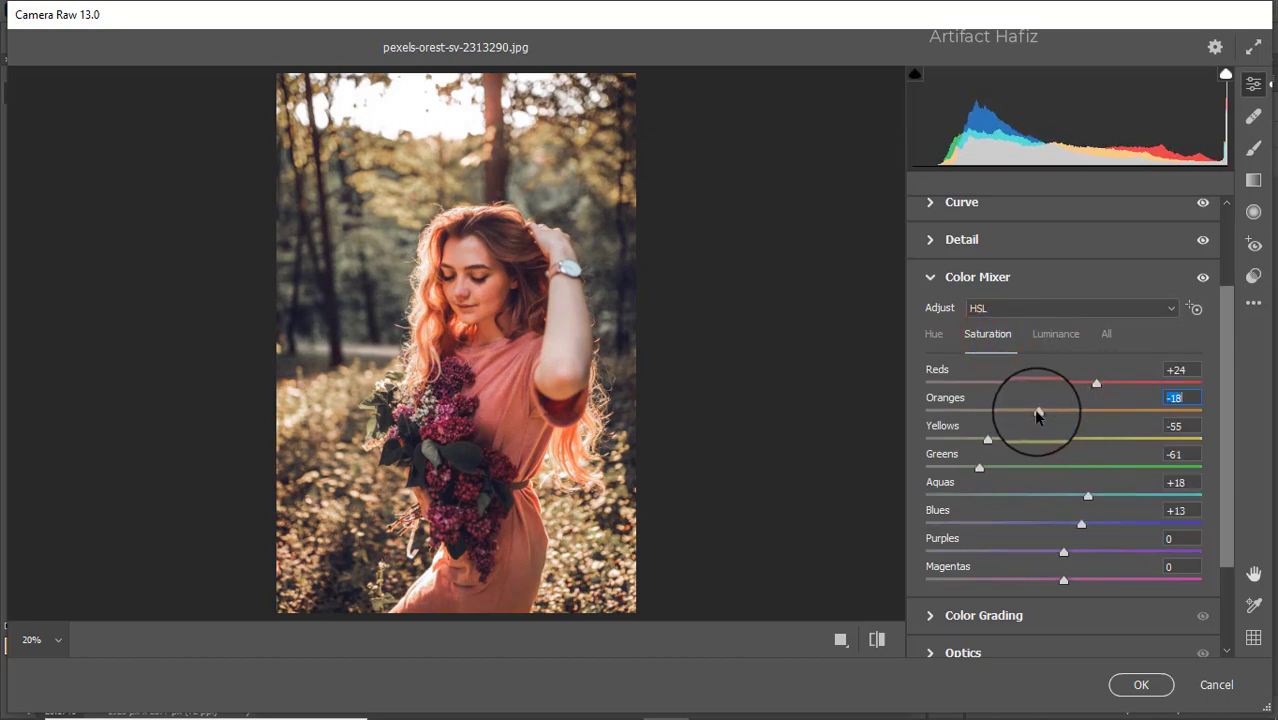
Step: Set the Color Mixer luminance of Aquas to +29 and Blues to +27, and lower the Greens luminance
{"action": "left_click", "coordinate": [1052, 334]}
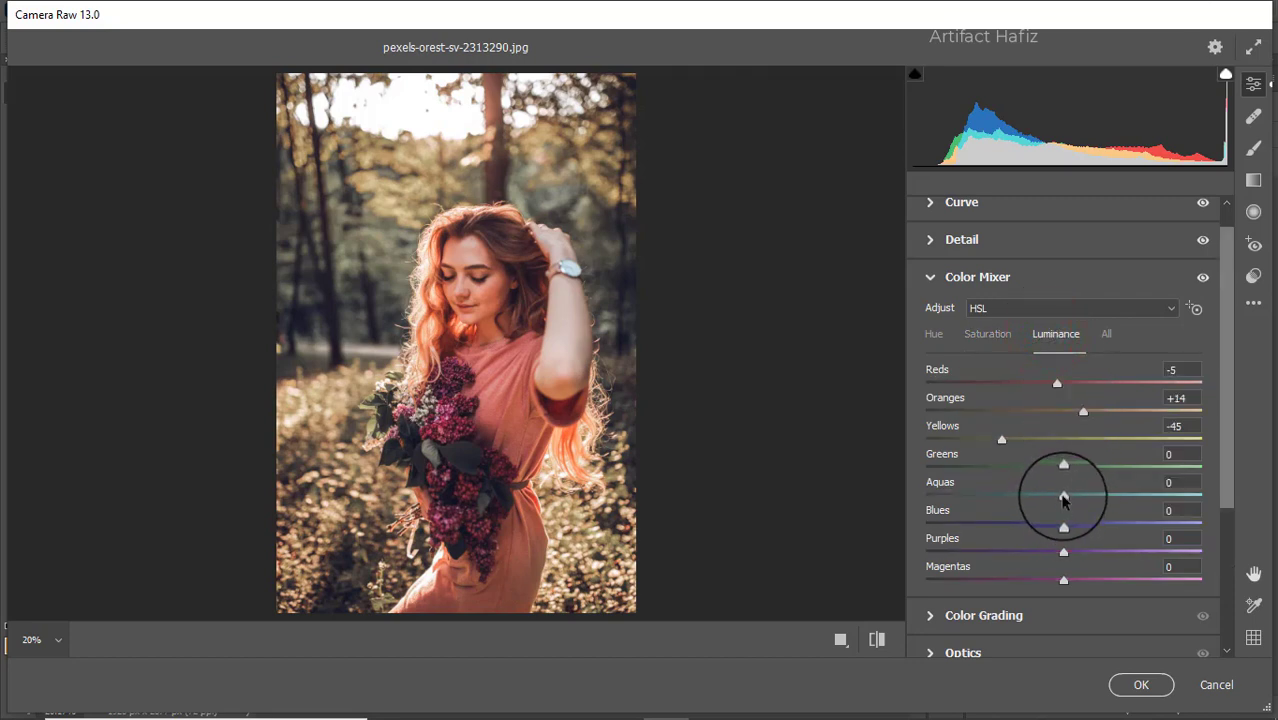
{"action": "left_click_drag", "start_coordinate": [1063, 496], "coordinate": [997, 497]}
{"action": "left_click_drag", "start_coordinate": [1063, 524], "coordinate": [1100, 524]}
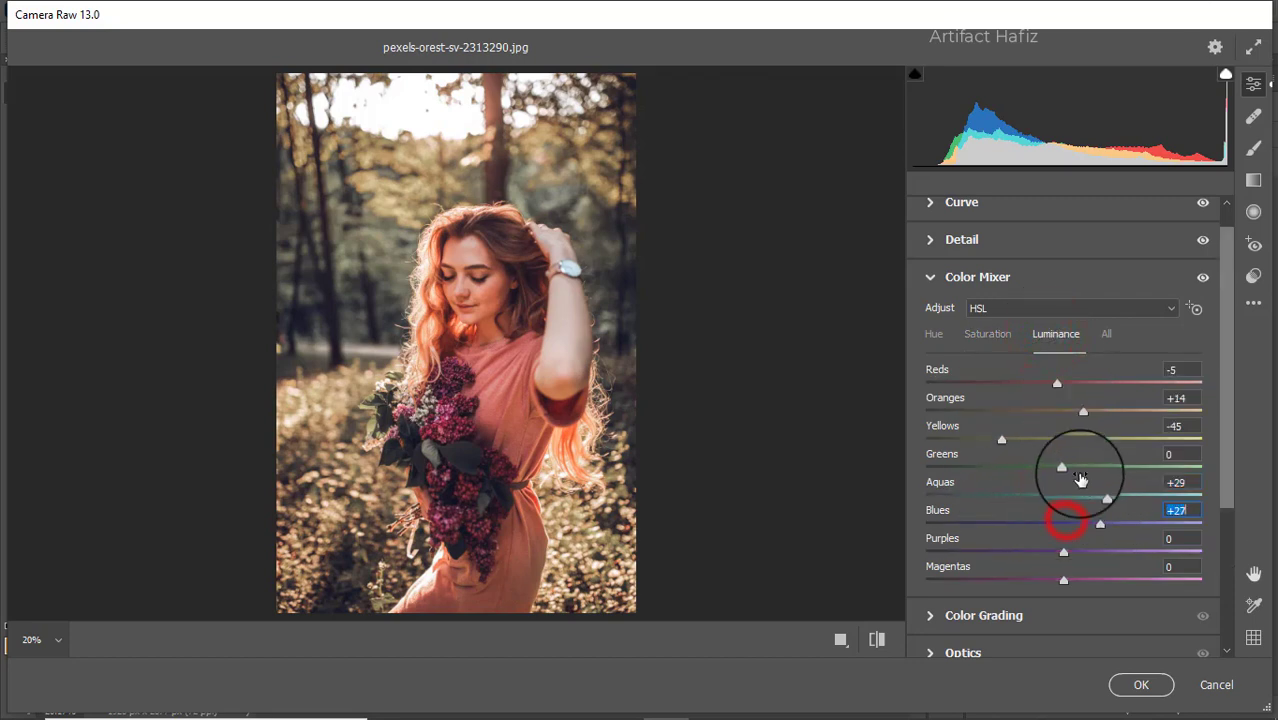
{"action": "left_click_drag", "start_coordinate": [1062, 466], "coordinate": [955, 470]}
Step: Shift the Color Mixer hues to Yellows +24, Greens +14, Aquas -84 and Blues -100
{"action": "left_click_drag", "start_coordinate": [1062, 474], "coordinate": [948, 494]}
{"action": "left_click", "coordinate": [934, 334]}
{"action": "left_click_drag", "start_coordinate": [1063, 524], "coordinate": [867, 516]}
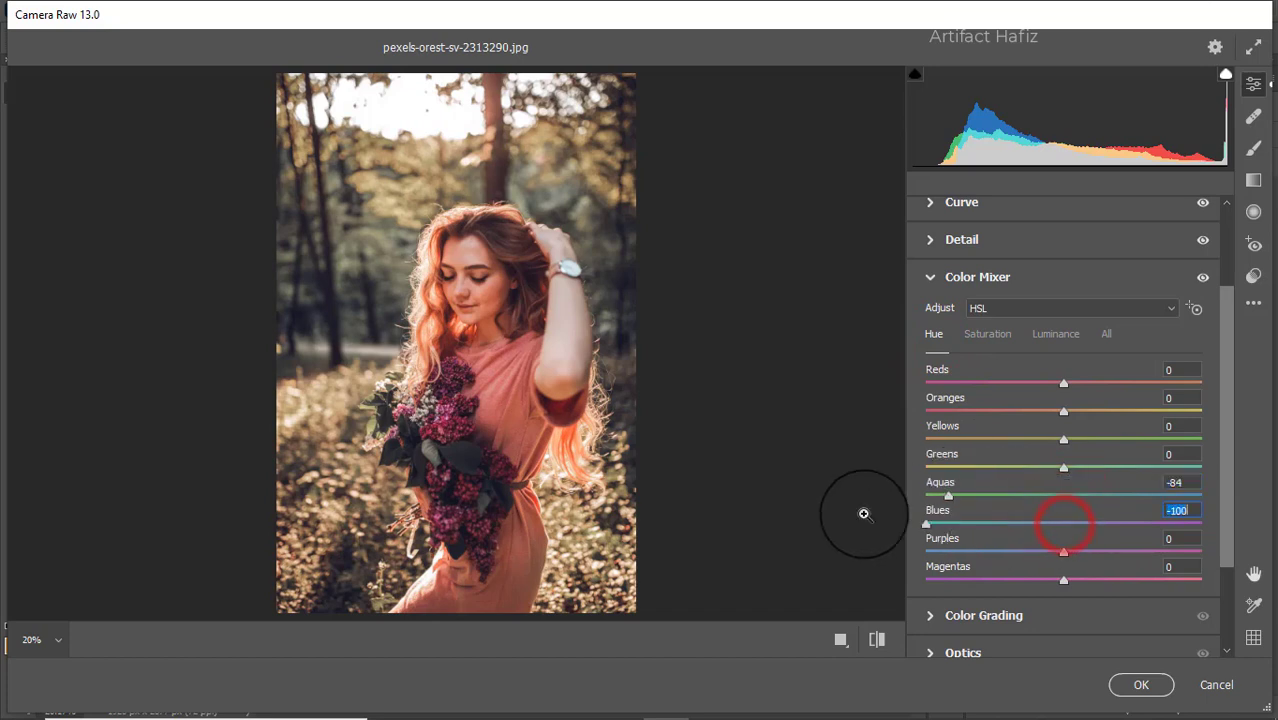
{"action": "left_click_drag", "start_coordinate": [1063, 470], "coordinate": [1116, 484]}
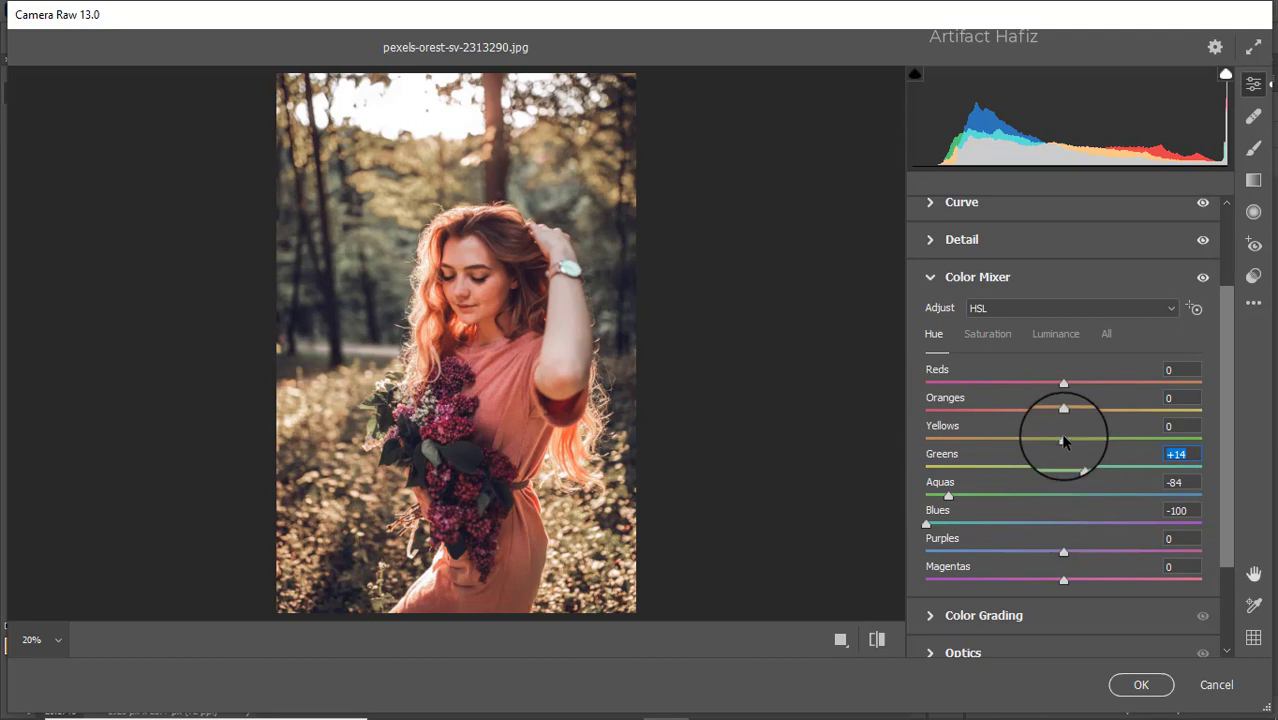
{"action": "left_click_drag", "start_coordinate": [1064, 437], "coordinate": [1091, 444]}
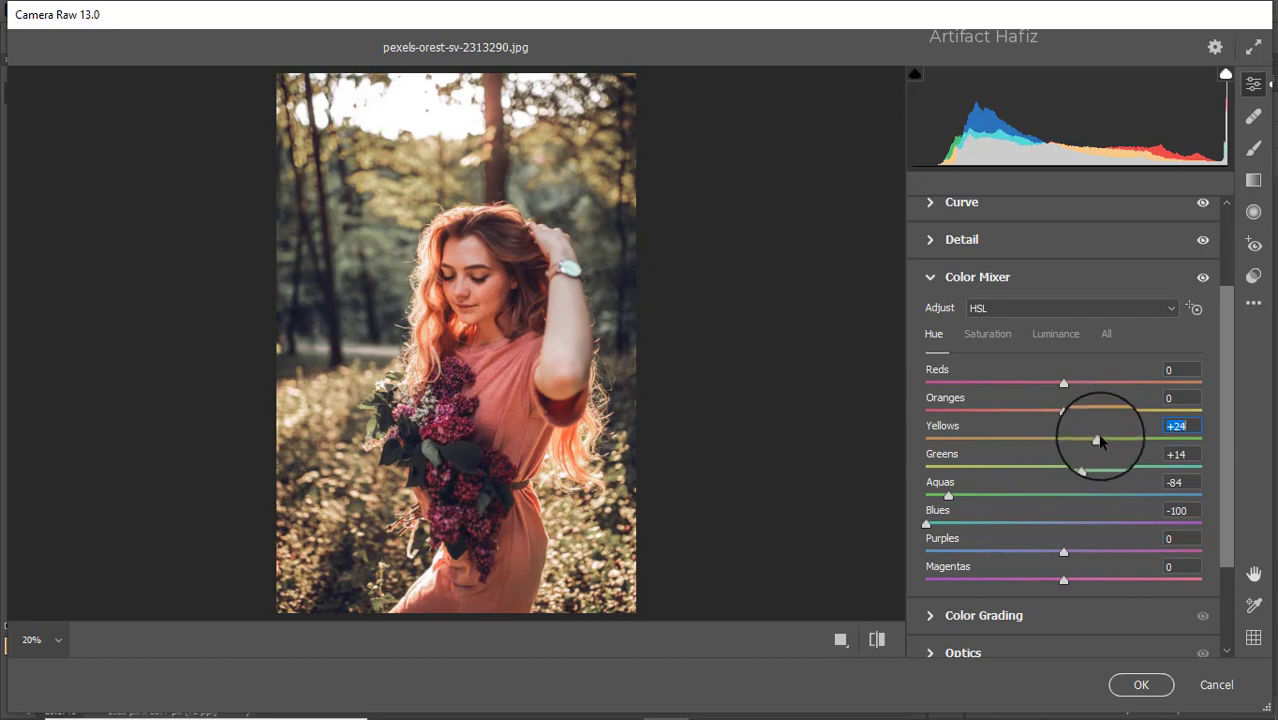
Step: Color grade the shadows with hue 252 and saturation 11, tint the highlights slightly blue, and give the midtones a faint orange tint at hue 45
{"action": "scroll", "coordinate": [1097, 440], "scroll_direction": "down", "scroll_amount": 3}
{"action": "left_click", "coordinate": [1001, 488]}
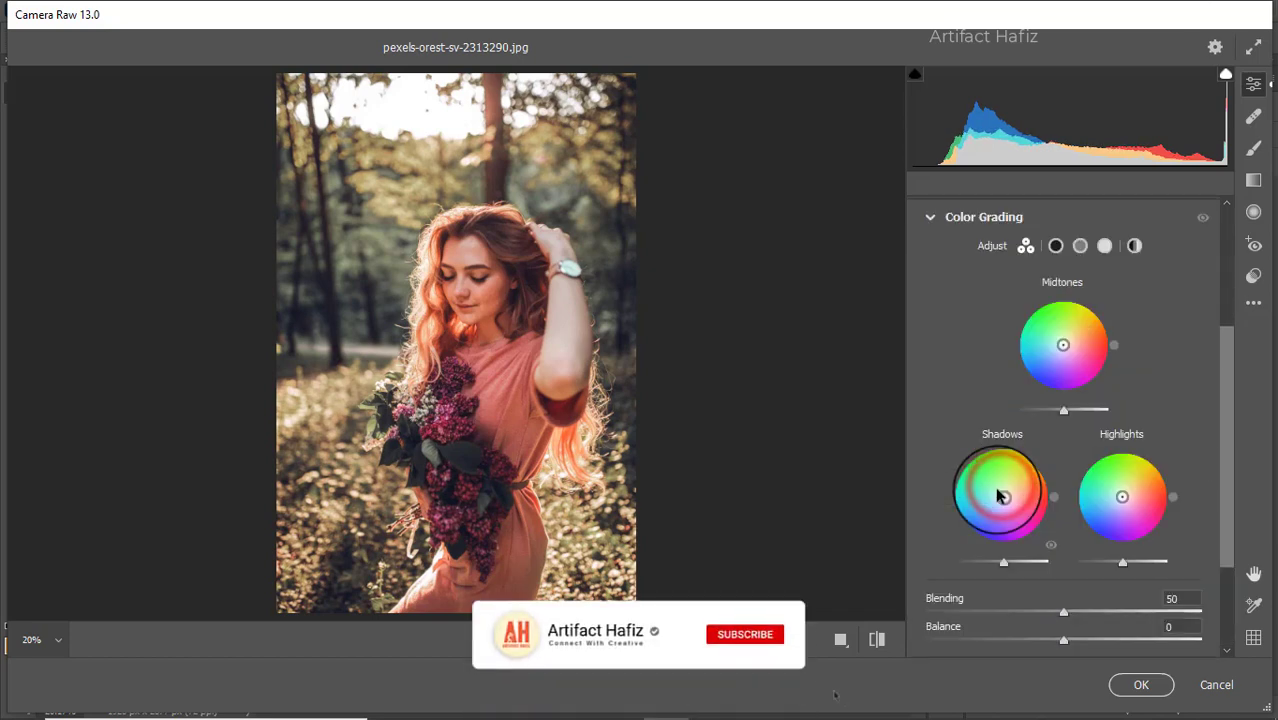
{"action": "left_click_drag", "start_coordinate": [999, 498], "coordinate": [984, 579]}
{"action": "left_click", "coordinate": [1104, 512]}
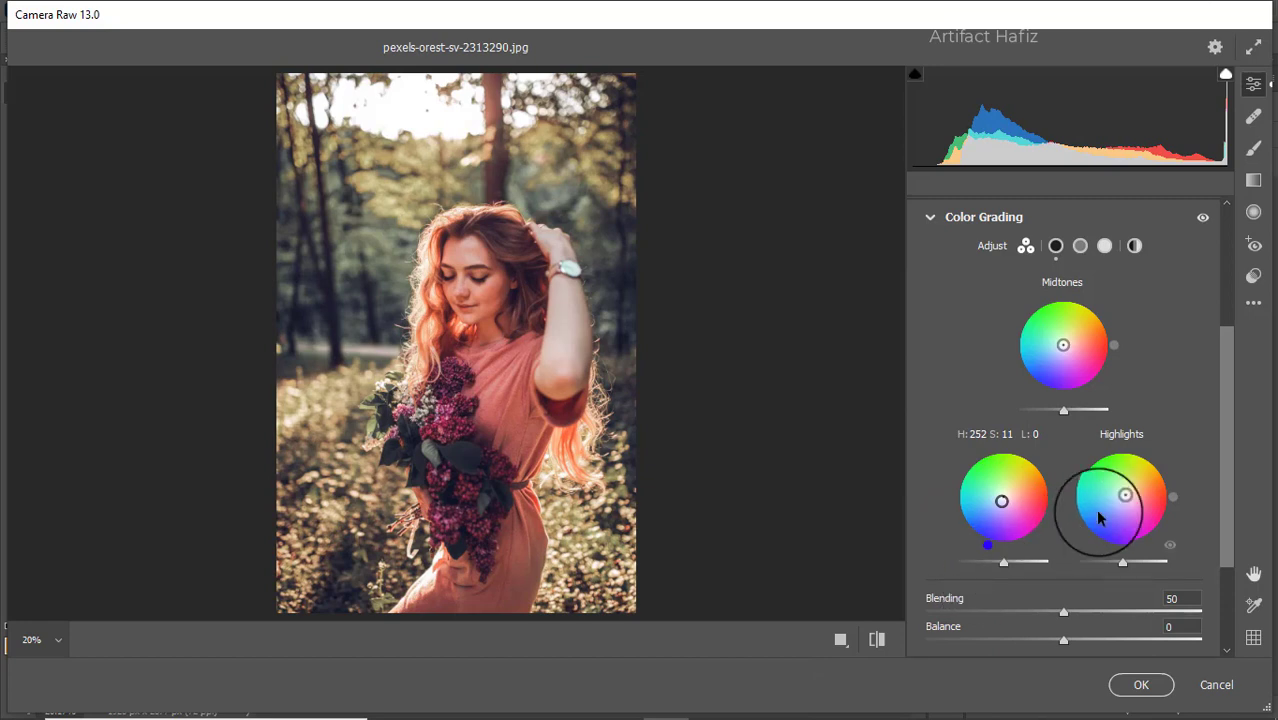
{"action": "left_click_drag", "start_coordinate": [1124, 502], "coordinate": [1065, 591]}
{"action": "left_click_drag", "start_coordinate": [1063, 345], "coordinate": [1065, 313]}
{"action": "left_click_drag", "start_coordinate": [1065, 301], "coordinate": [1103, 313]}
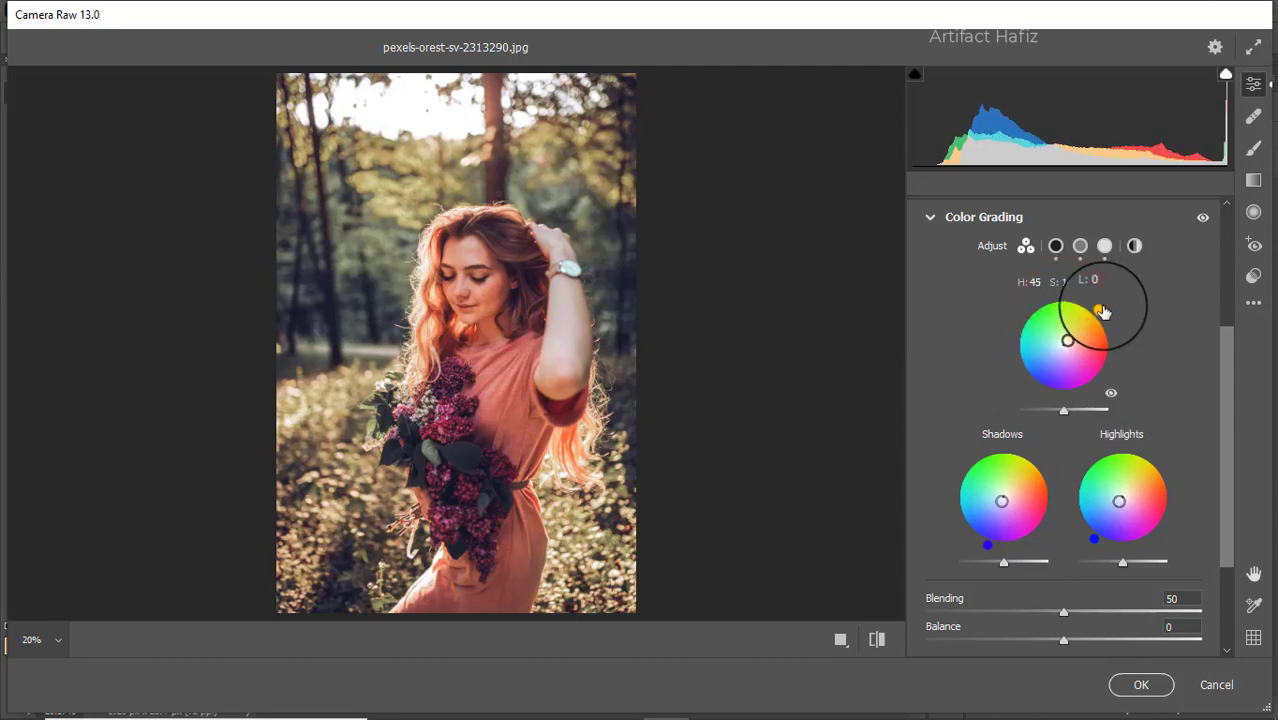
Step: Add a vignette of -17 with Highlight Priority style and a feather of 47
{"action": "scroll", "coordinate": [1078, 385], "scroll_direction": "down", "scroll_amount": 3}
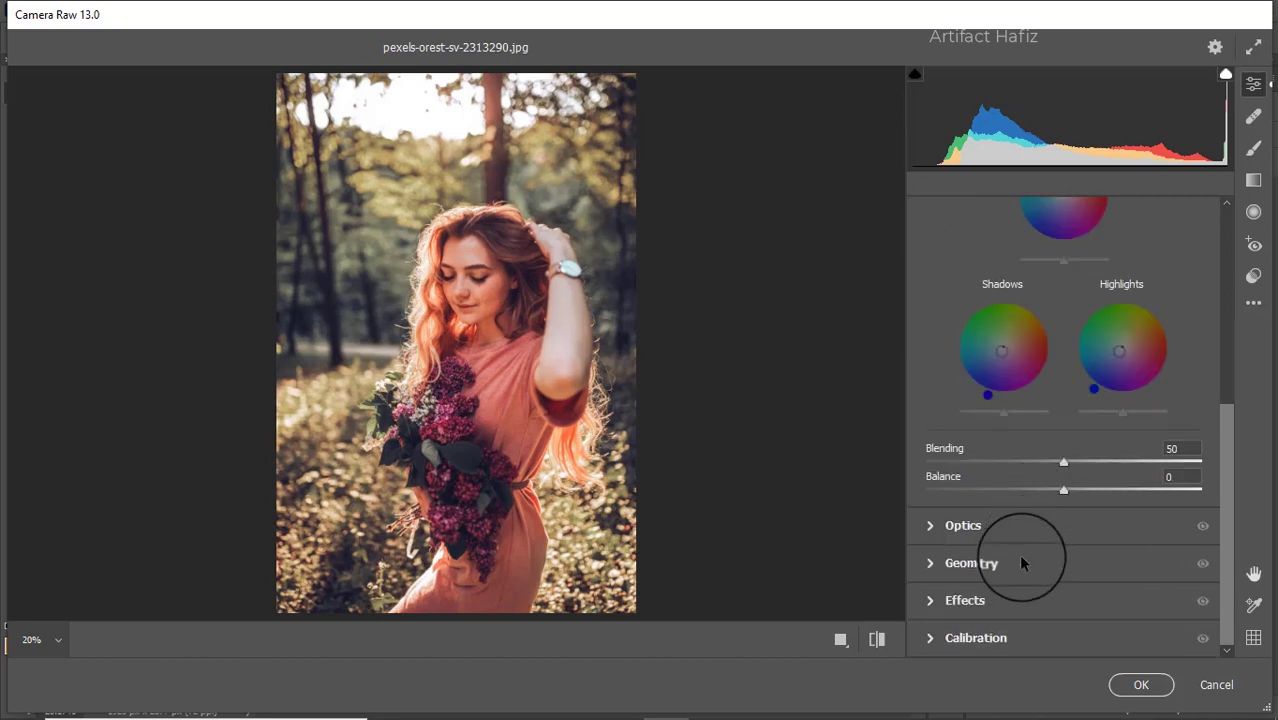
{"action": "left_click", "coordinate": [1008, 606]}
{"action": "mouse_move", "coordinate": [1062, 448]}
{"action": "left_mouse_down"}
{"action": "mouse_move", "coordinate": [1010, 452]}
{"action": "mouse_move", "coordinate": [1039, 455]}
{"action": "left_mouse_up"}
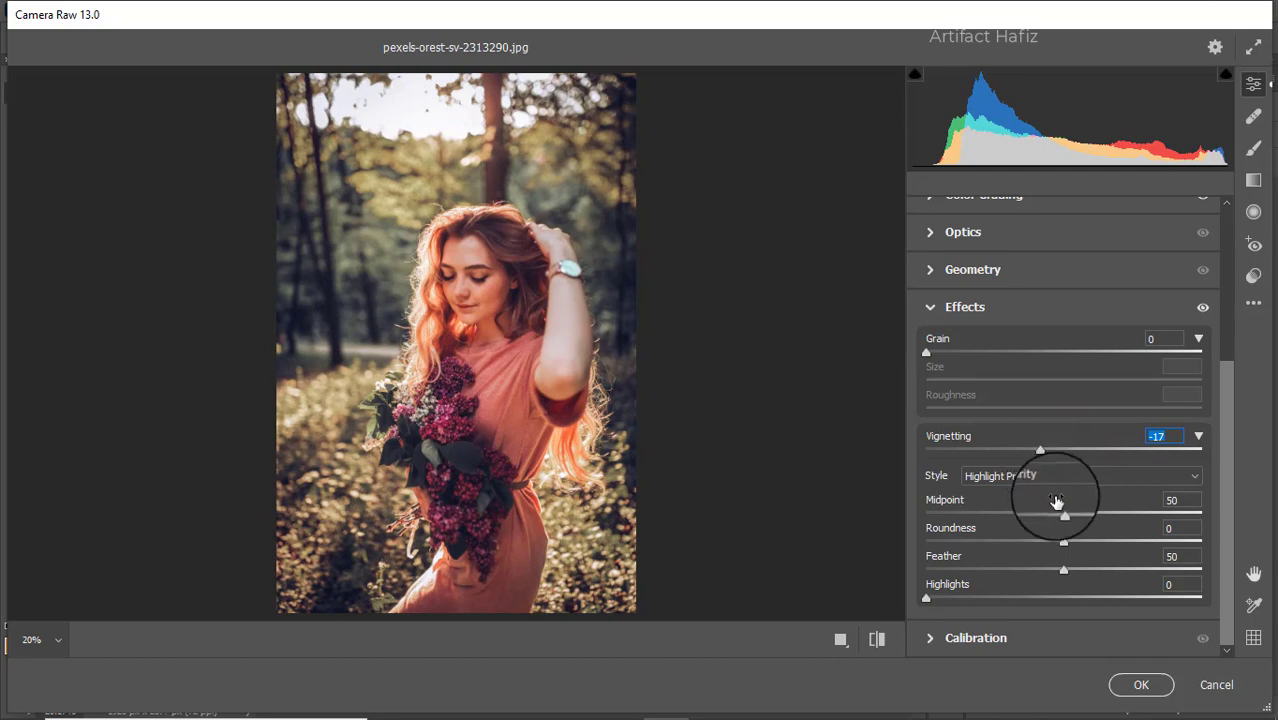
{"action": "mouse_move", "coordinate": [1063, 568]}
{"action": "left_mouse_down"}
{"action": "mouse_move", "coordinate": [1247, 563]}
{"action": "mouse_move", "coordinate": [1036, 571]}
{"action": "mouse_move", "coordinate": [1060, 571]}
{"action": "left_mouse_up"}
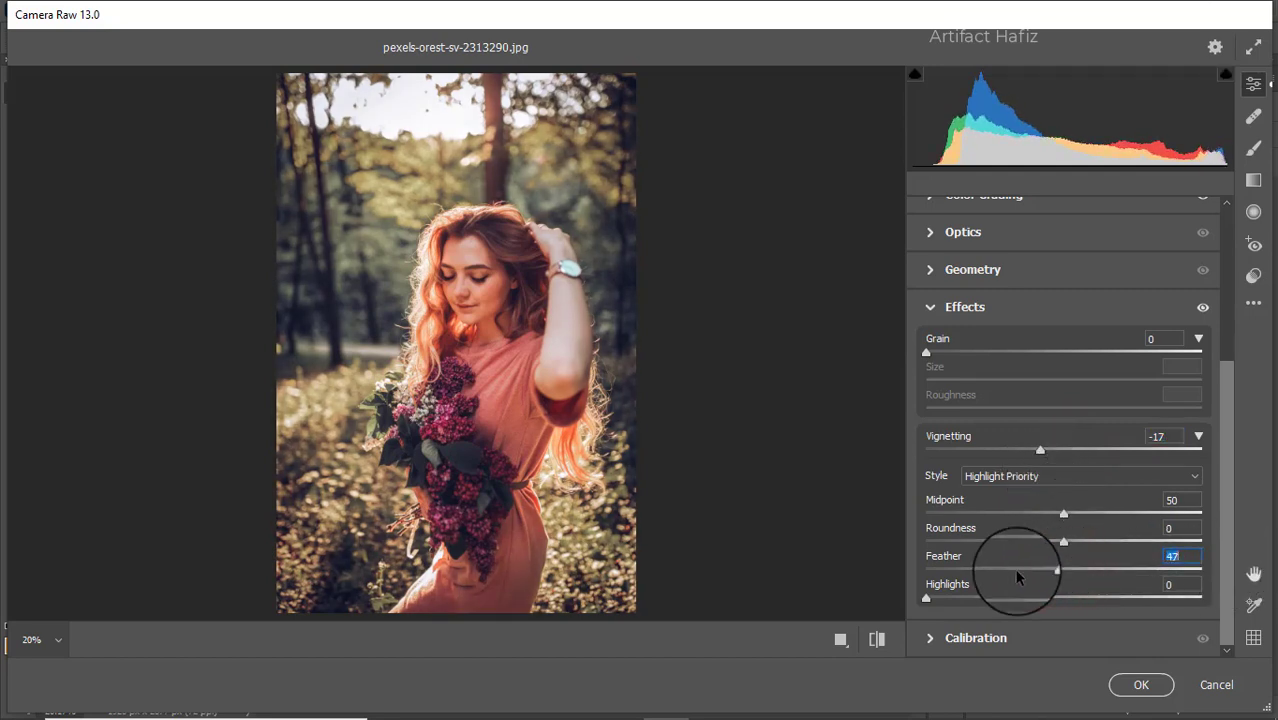
Step: Calibrate the primaries' saturation to Red -30, Green +47 and Blue +7, and apply the Camera Raw Filter
{"action": "left_click", "coordinate": [965, 638]}
{"action": "left_click_drag", "start_coordinate": [1063, 553], "coordinate": [1125, 557]}
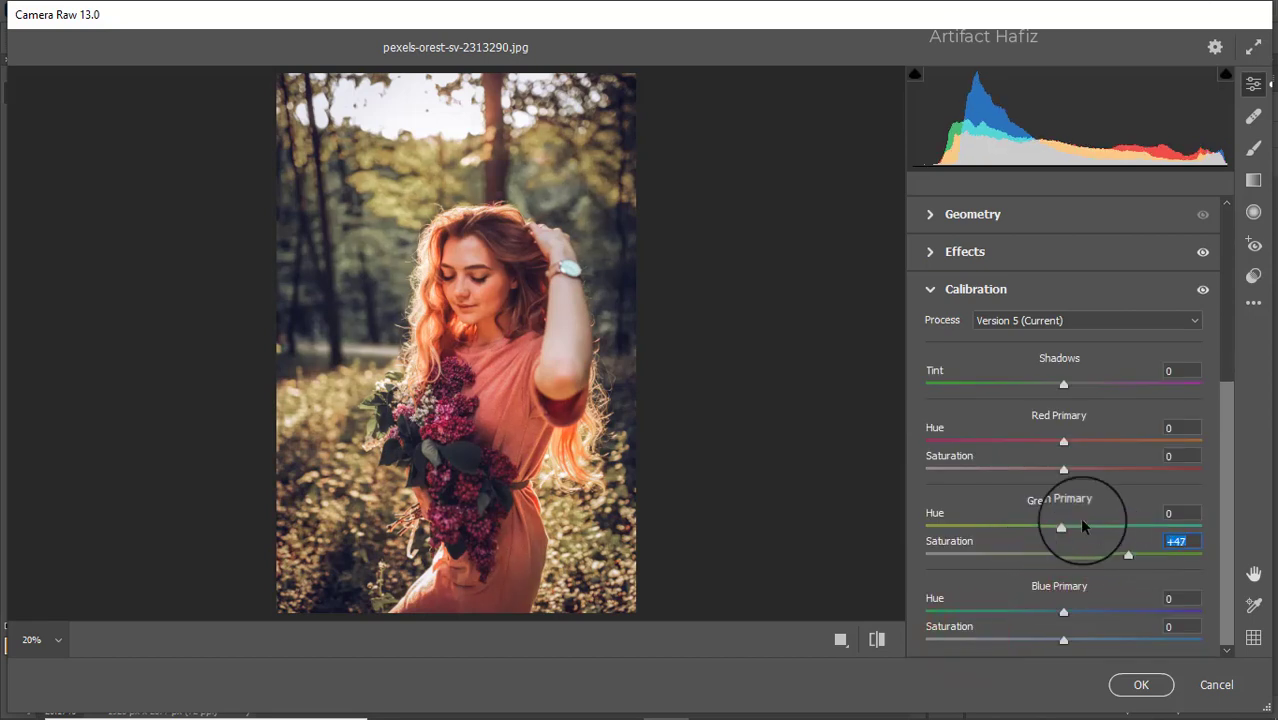
{"action": "left_click_drag", "start_coordinate": [1063, 468], "coordinate": [1021, 487]}
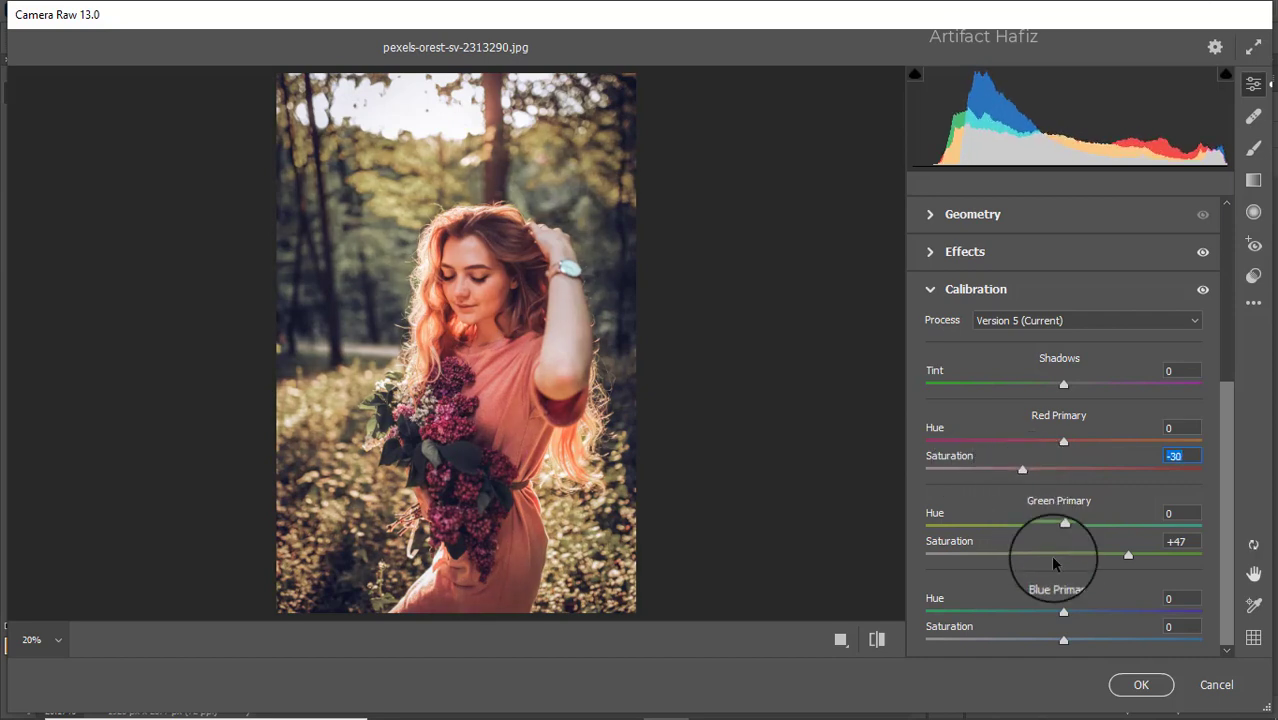
{"action": "mouse_move", "coordinate": [1063, 640]}
{"action": "left_mouse_down"}
{"action": "mouse_move", "coordinate": [1081, 641]}
{"action": "mouse_move", "coordinate": [1014, 641]}
{"action": "mouse_move", "coordinate": [1075, 645]}
{"action": "left_mouse_up"}
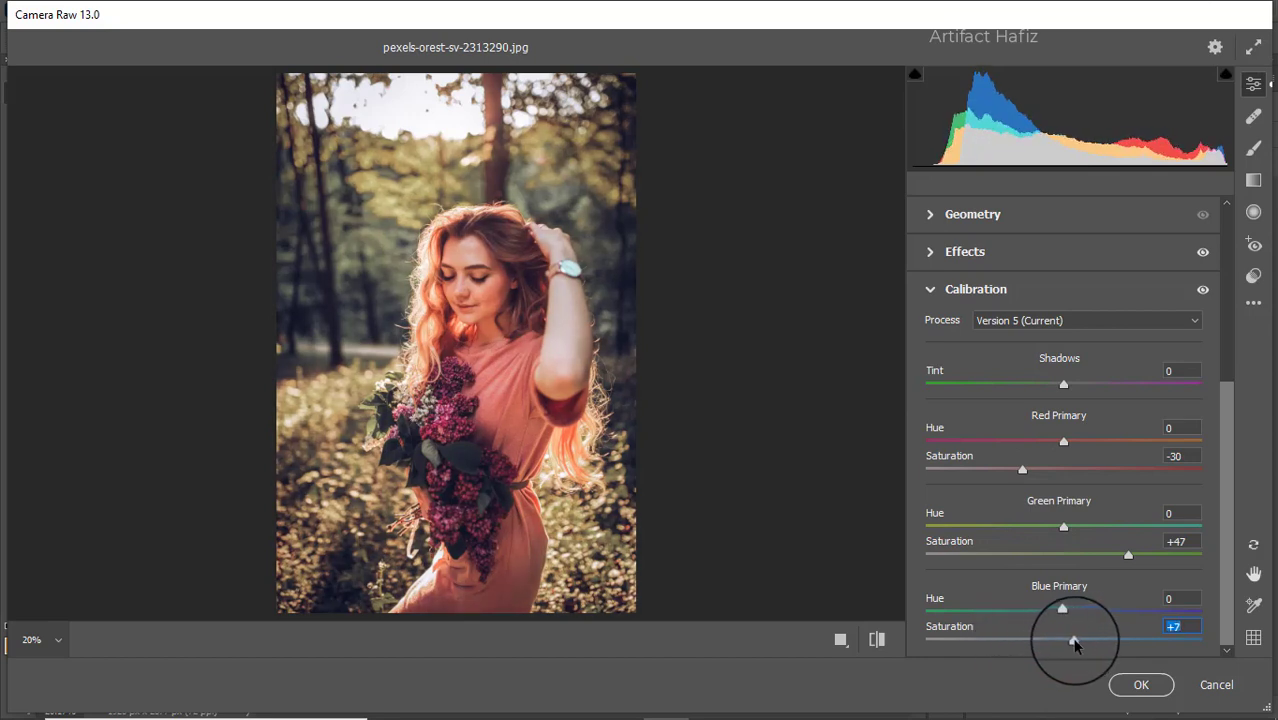
{"action": "left_click", "coordinate": [1135, 683]}
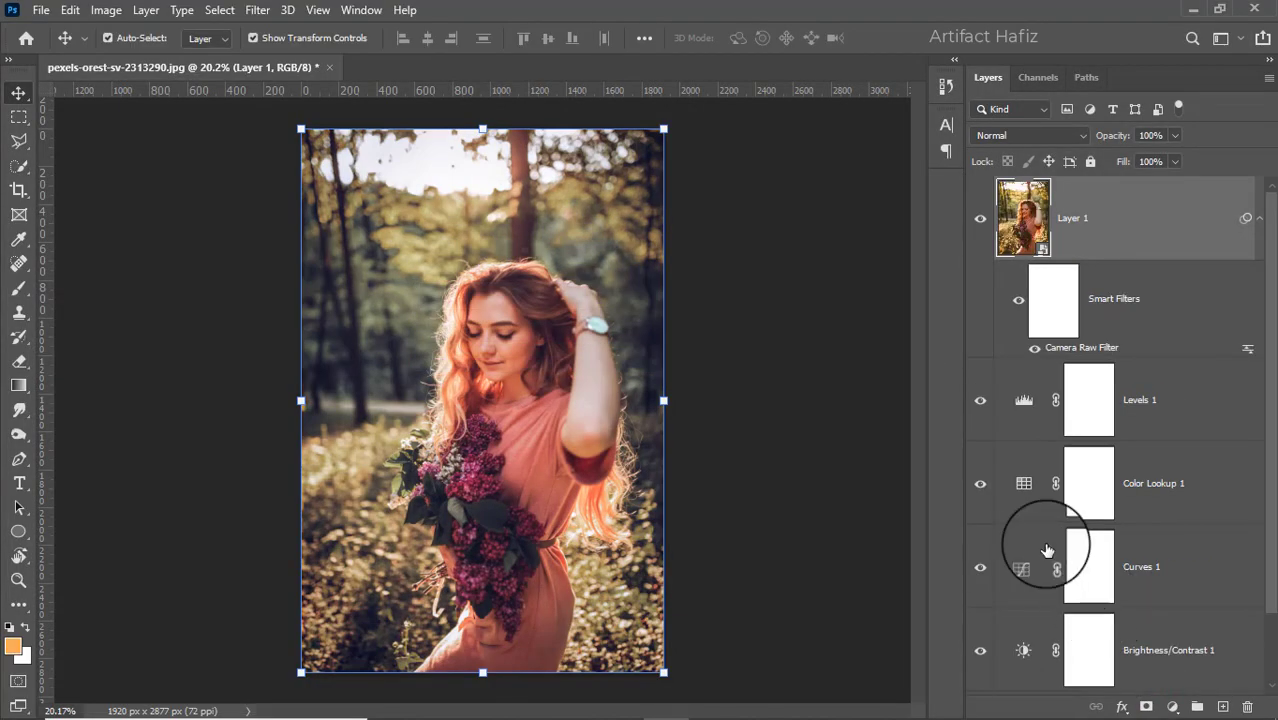
Step: Compare the graded portrait with the original by repeatedly hiding and showing every layer except Background
{"action": "scroll", "coordinate": [1041, 540], "scroll_direction": "down", "scroll_amount": 2}
{"action": "left_click", "coordinate": [981, 656], "text": "alt"}
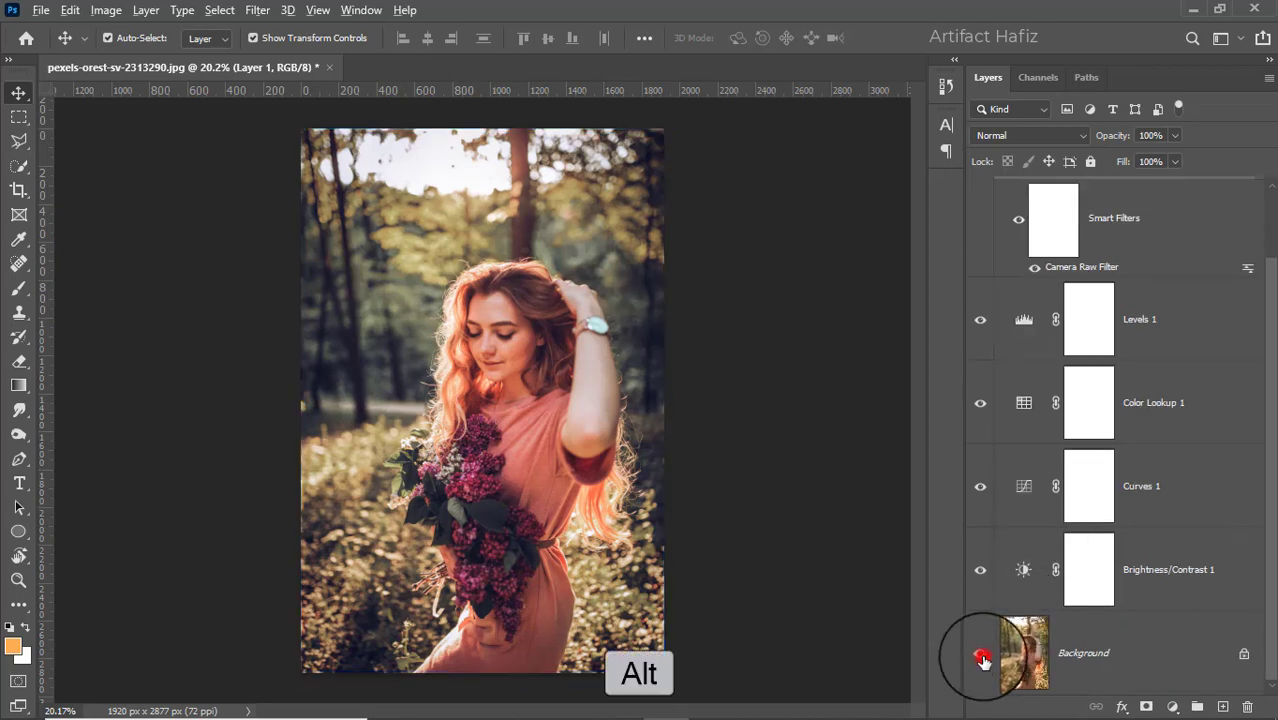
{"action": "left_click", "coordinate": [981, 656], "text": "alt"}
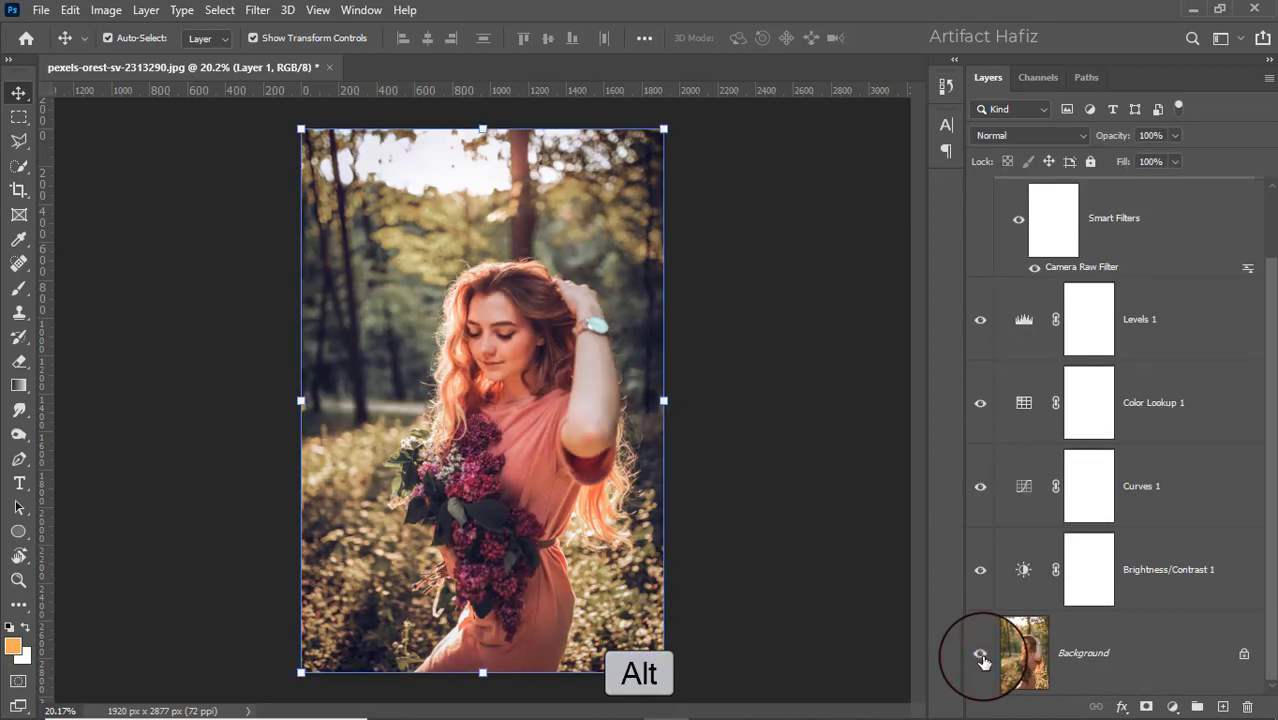
{"action": "left_click", "coordinate": [981, 656], "text": "alt"}
{"action": "left_click", "coordinate": [981, 656], "text": "alt"}
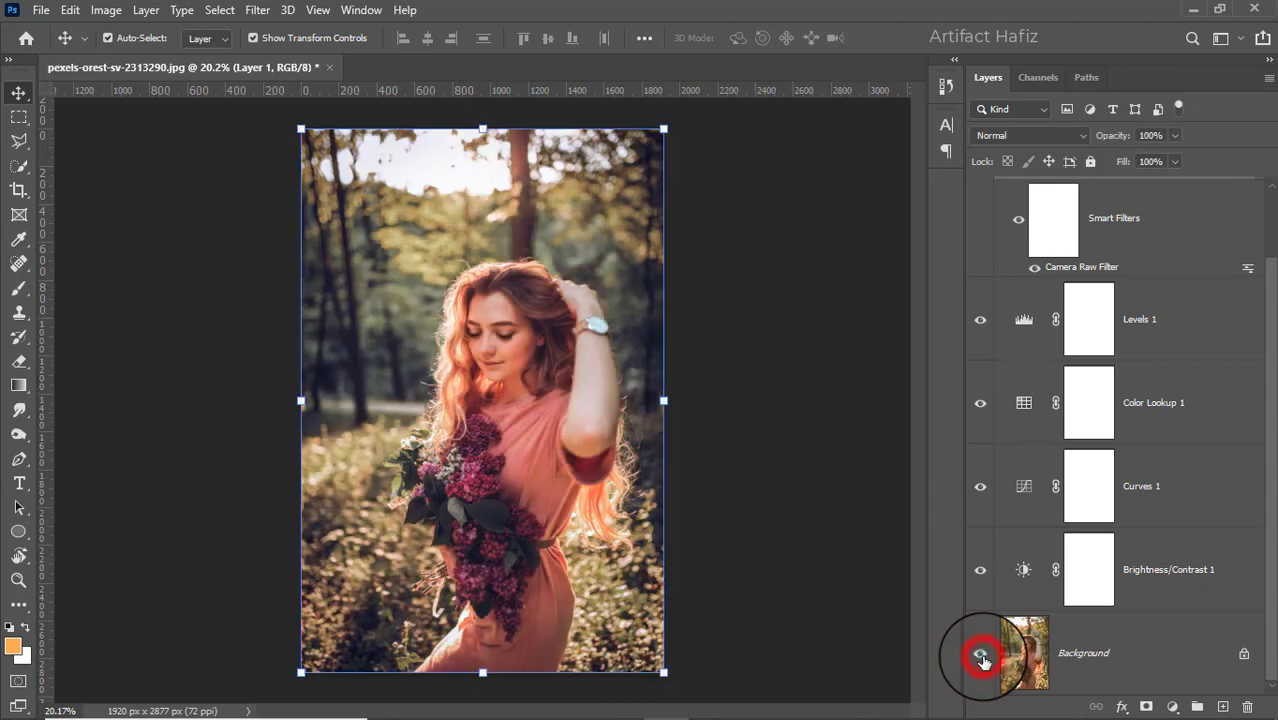
{"action": "left_click", "coordinate": [981, 656], "text": "alt"}
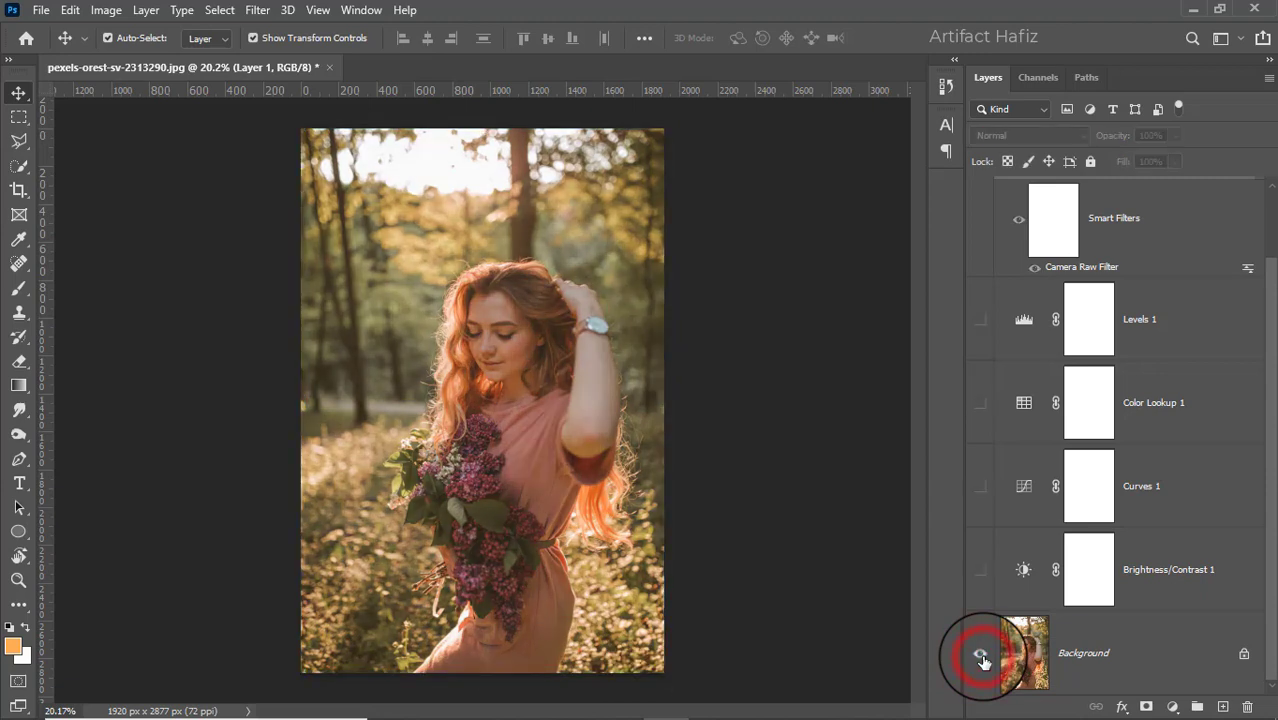
{"action": "left_click", "coordinate": [981, 656], "text": "alt"}
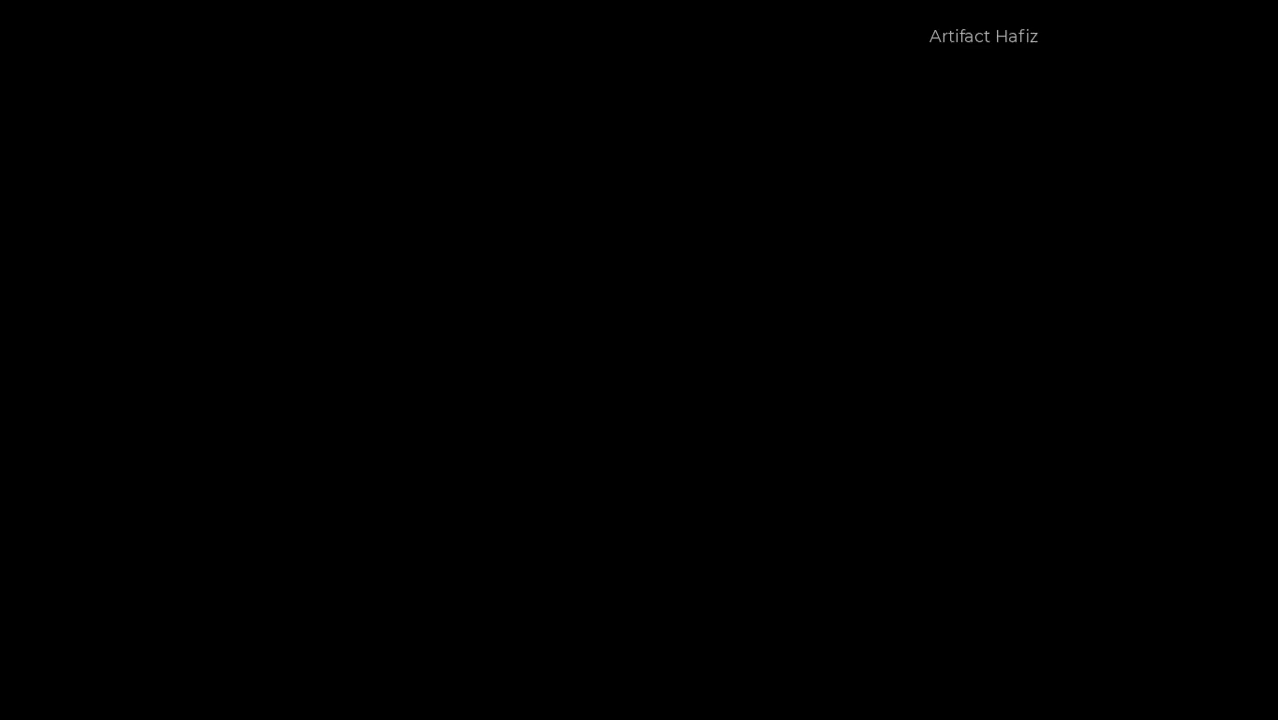